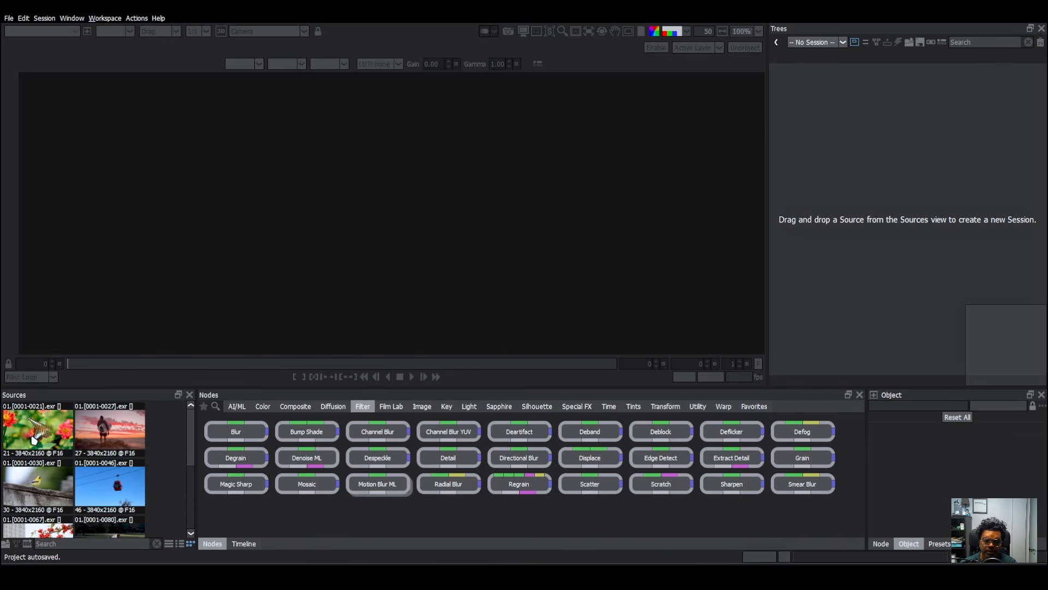
Create a session named Mask ML from the butterfly source 01.[0001-0021].exr, with the template set to None.
left_click(34, 440)
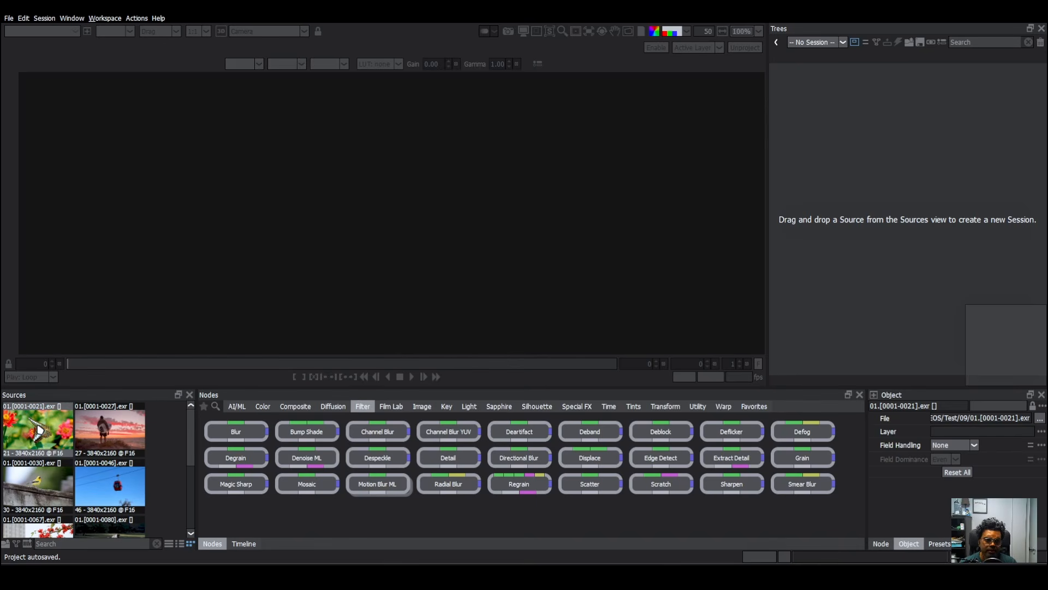
left_click_drag(38, 430, 835, 257)
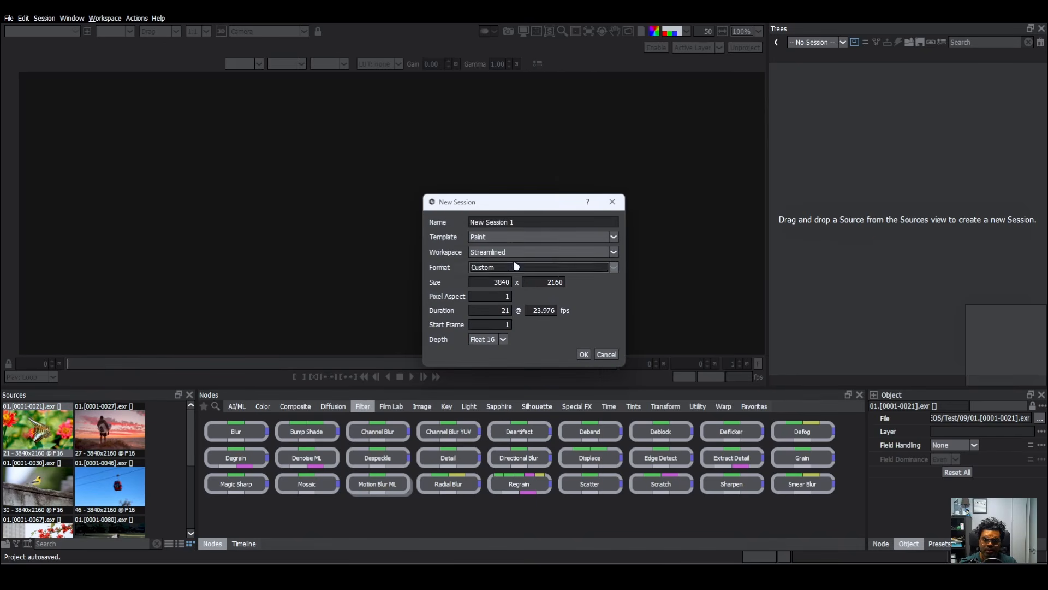
left_click_drag(542, 222, 380, 226)
type("Mask ML")
left_click(538, 237)
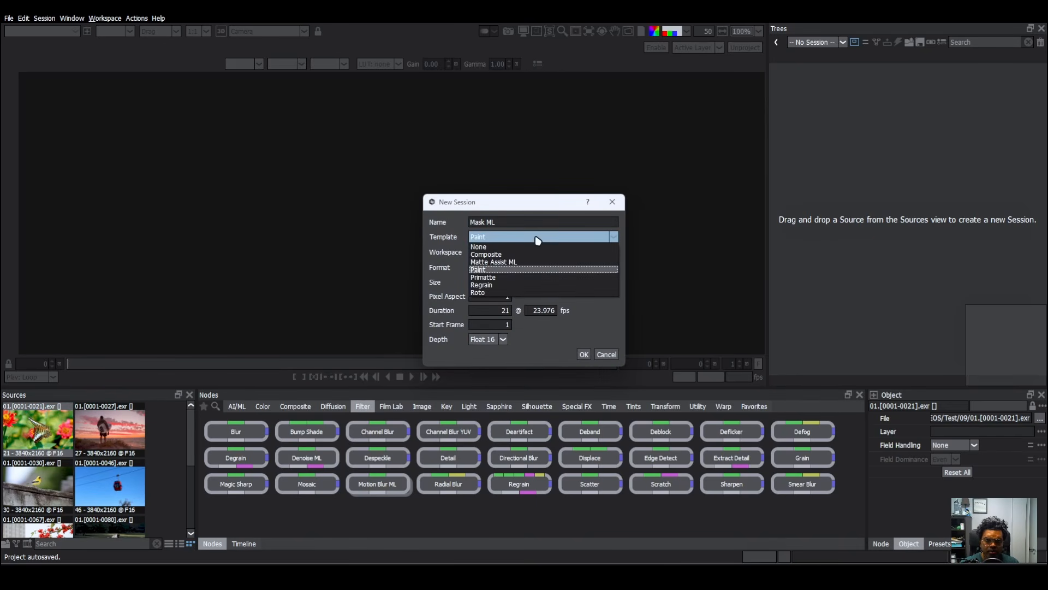
left_click(497, 248)
left_click(584, 354)
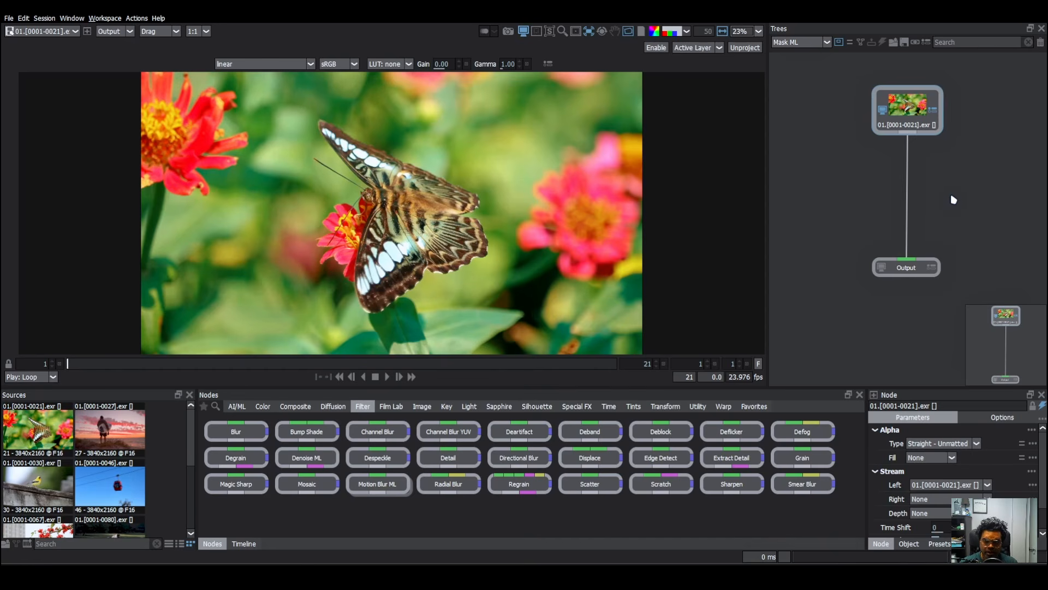
Add a Mask ML node between the butterfly source and the Output node.
key("Tab")
type("mask")
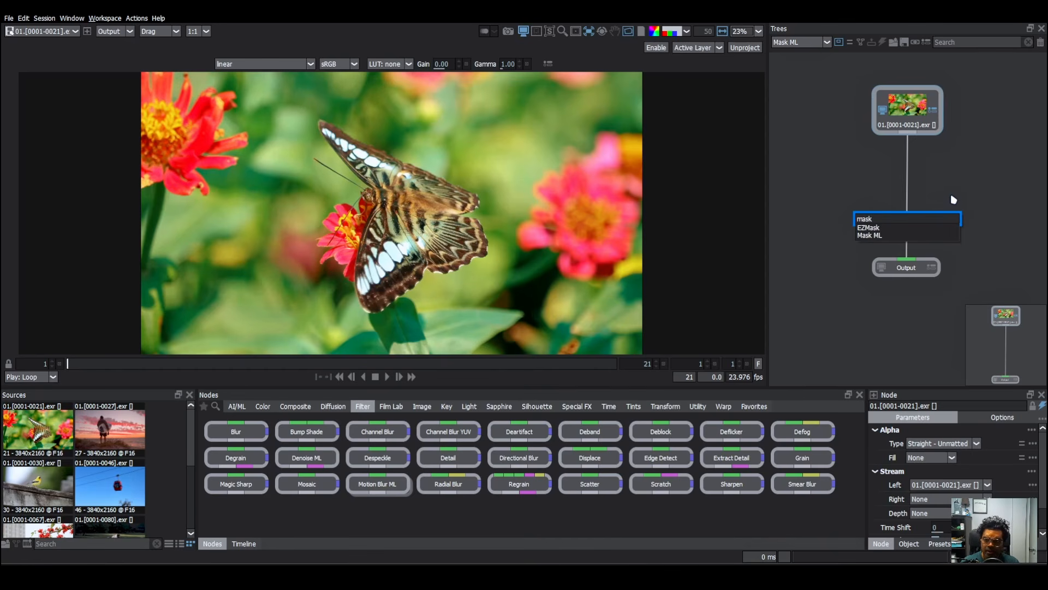
key("Down")
key("Down")
key("Return")
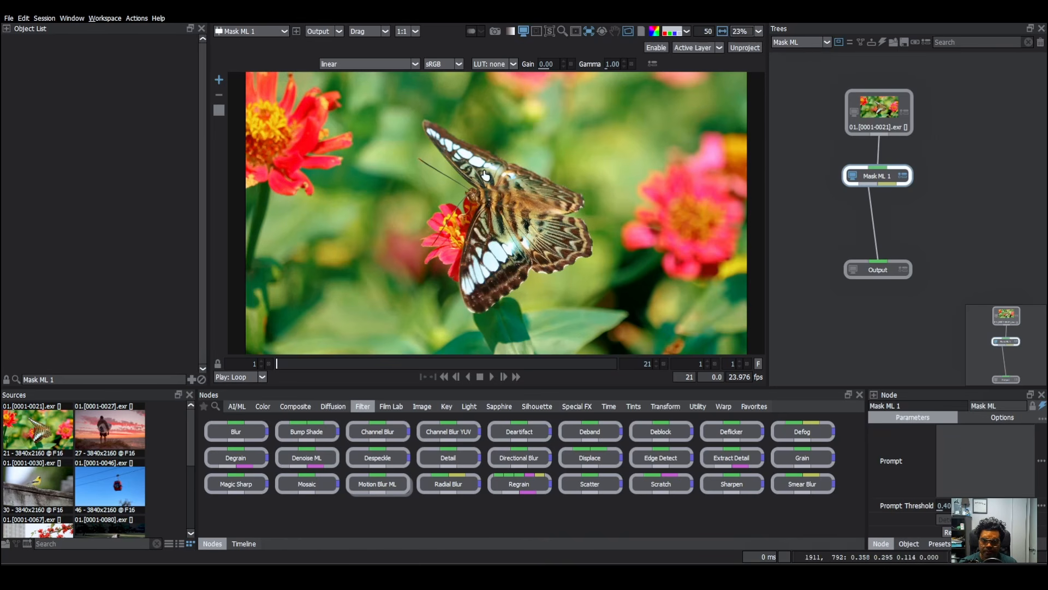
Play the butterfly clip and review its motion up close.
scroll(474, 167, "up", 3)
left_click(492, 377)
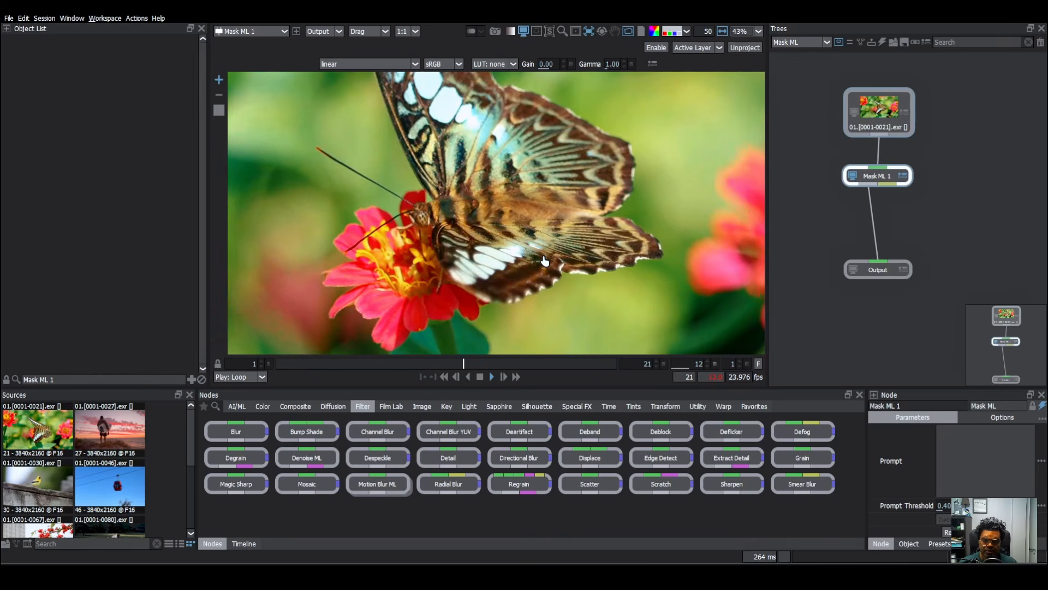
scroll(426, 224, "down", 3)
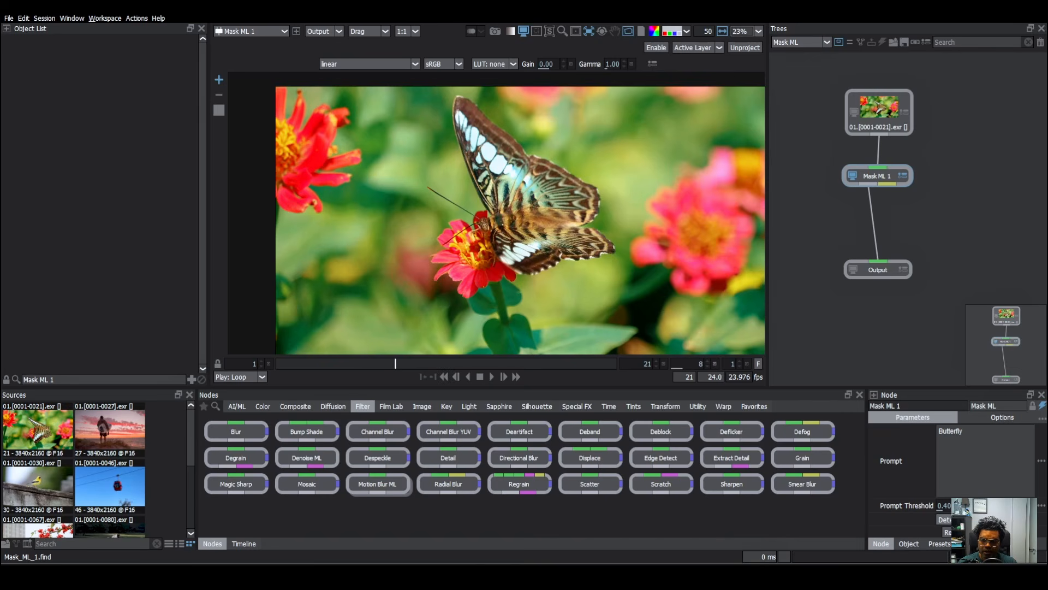
Detect the butterfly on frame 8 with the prompt "Butterfly" and inspect the mask around its head and wings.
left_click(948, 519)
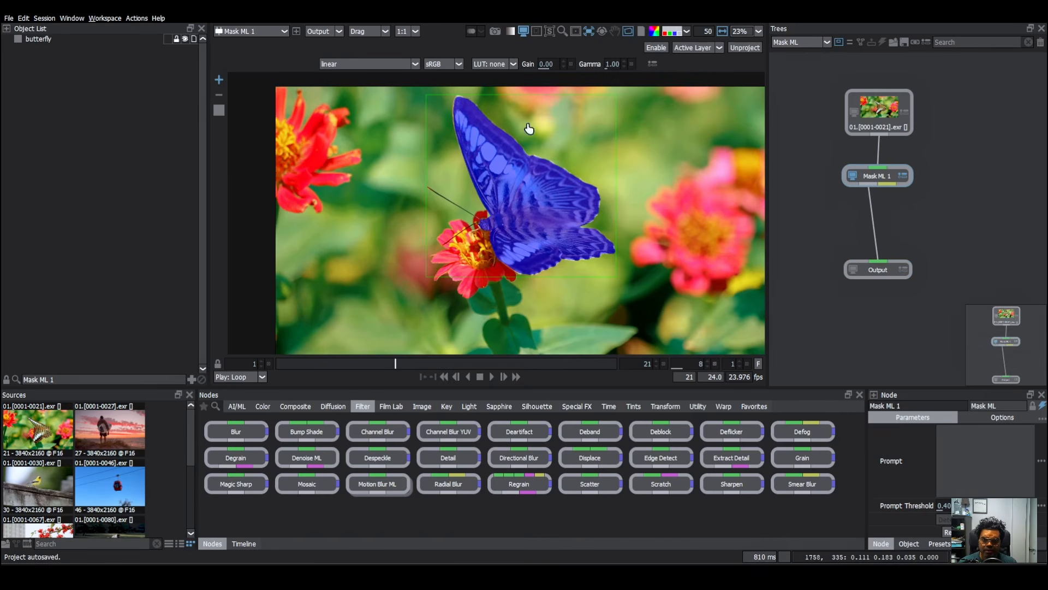
scroll(516, 246, "up", 5)
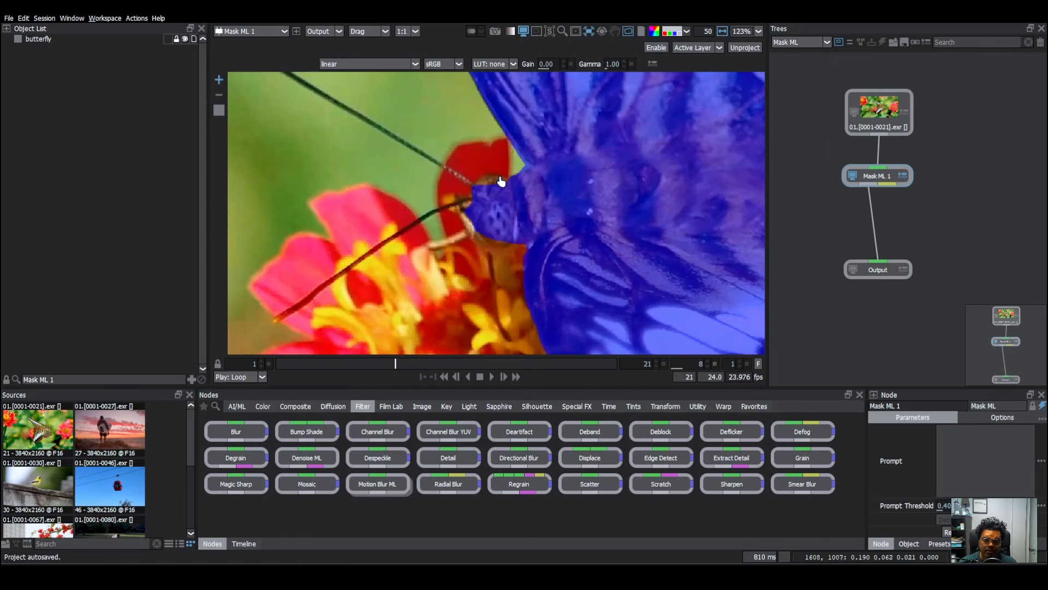
scroll(514, 198, "down", 1)
left_click_drag(633, 175, 265, 213)
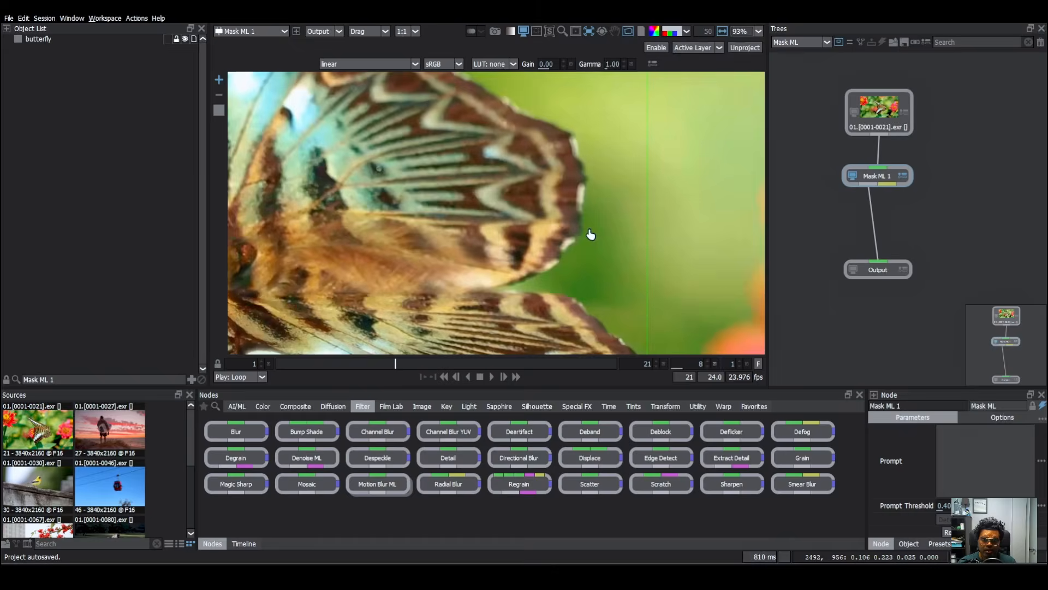
scroll(594, 231, "down", 3)
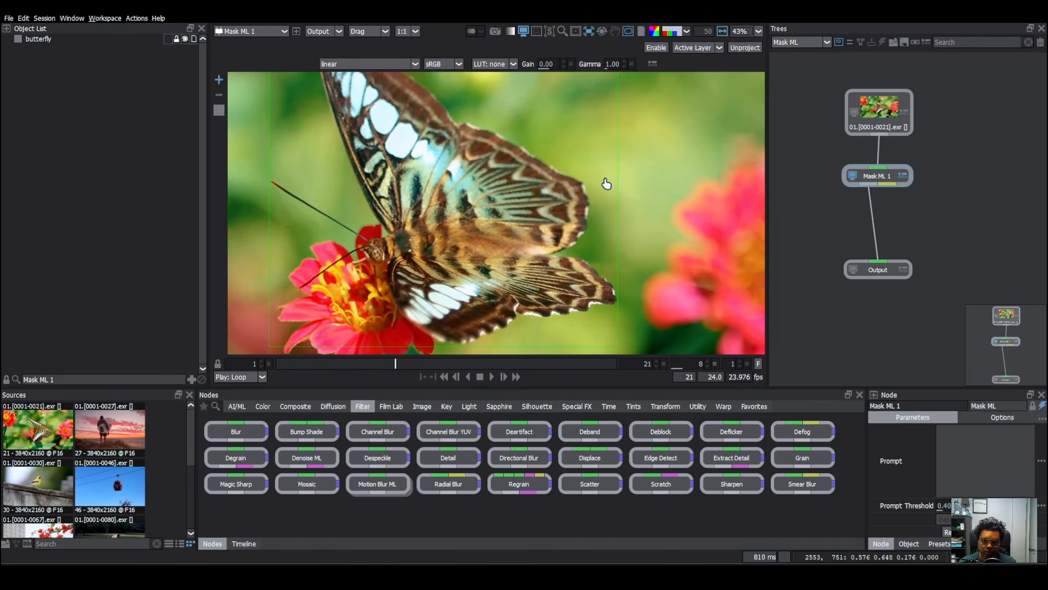
Add a Matte Assist ML node after Mask ML 1 and set its reference frames to Keyframes (data port).
left_click(851, 175)
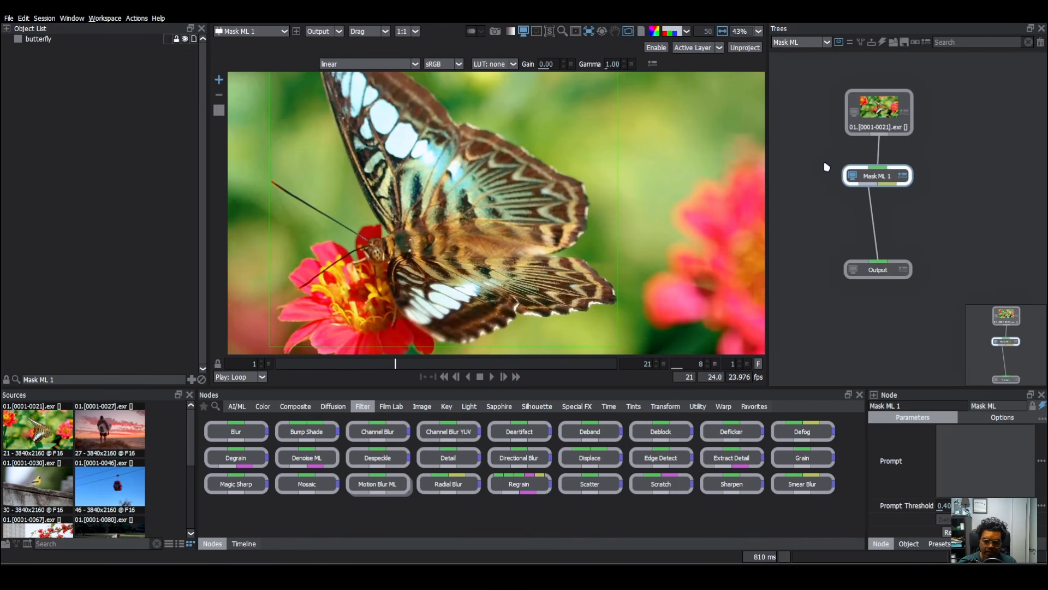
key("Tab")
type("matt")
key("Down")
key("Down")
key("Down")
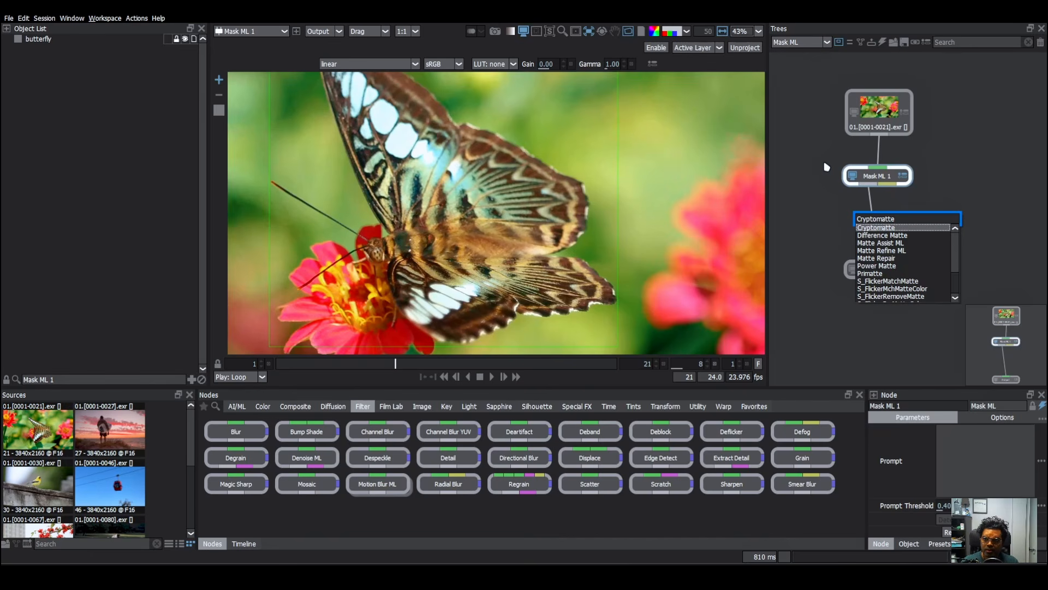
key("Return")
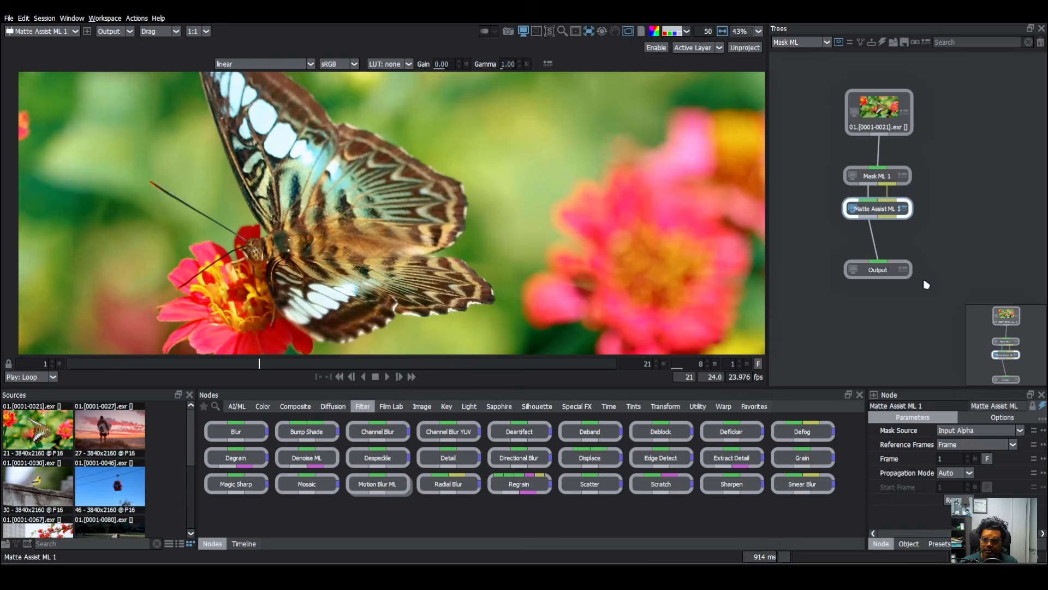
left_click(969, 445)
left_click(972, 471)
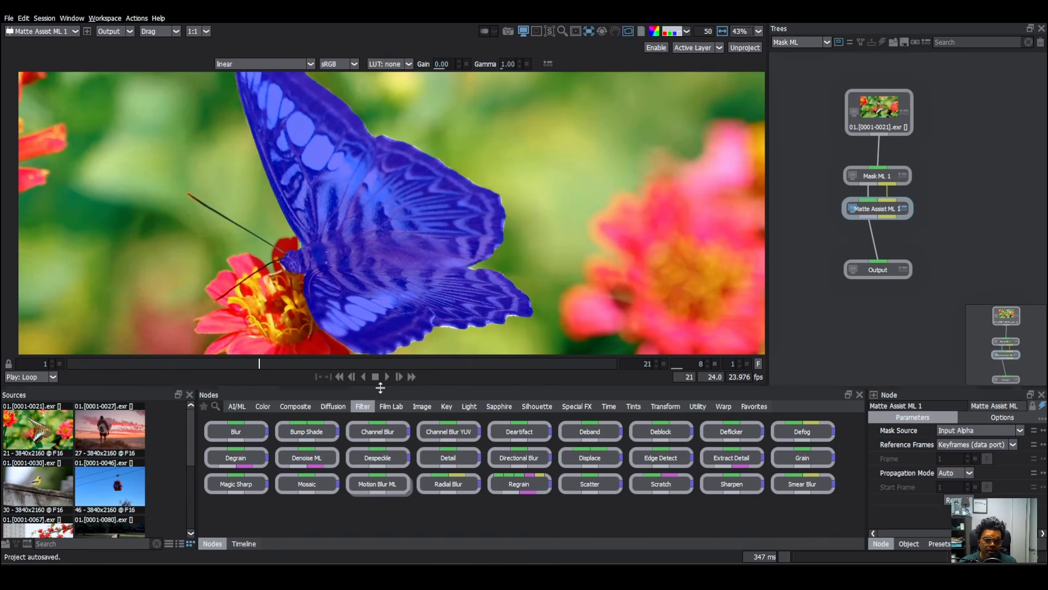
Play the propagated butterfly matte as a colour overlay and as alpha, examining its edges across the clip.
left_click(387, 377)
scroll(488, 258, "down", 3)
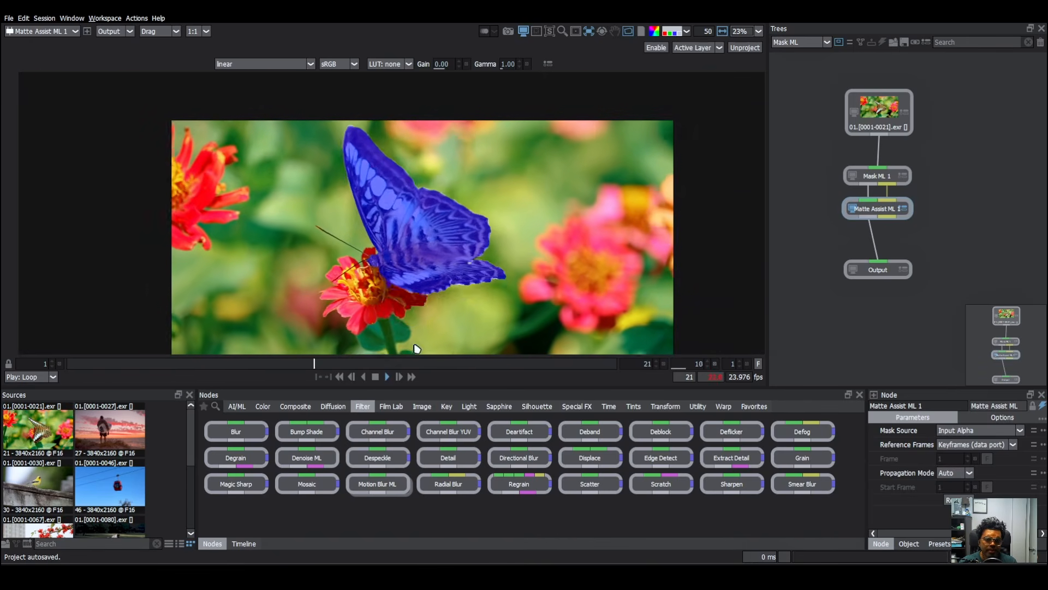
left_click(375, 377)
key("a")
left_click(388, 377)
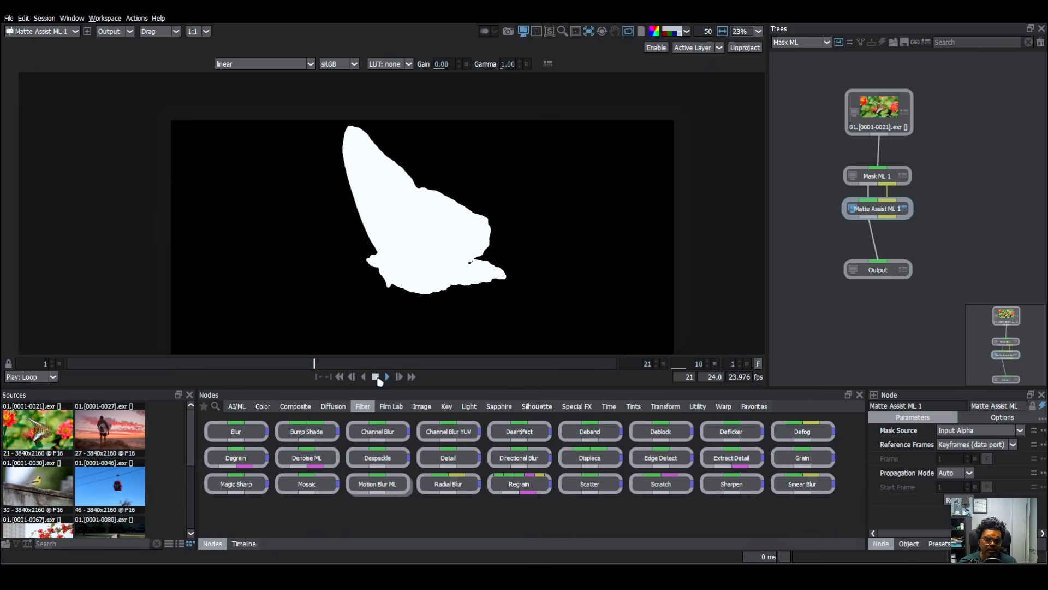
scroll(377, 270, "up", 5)
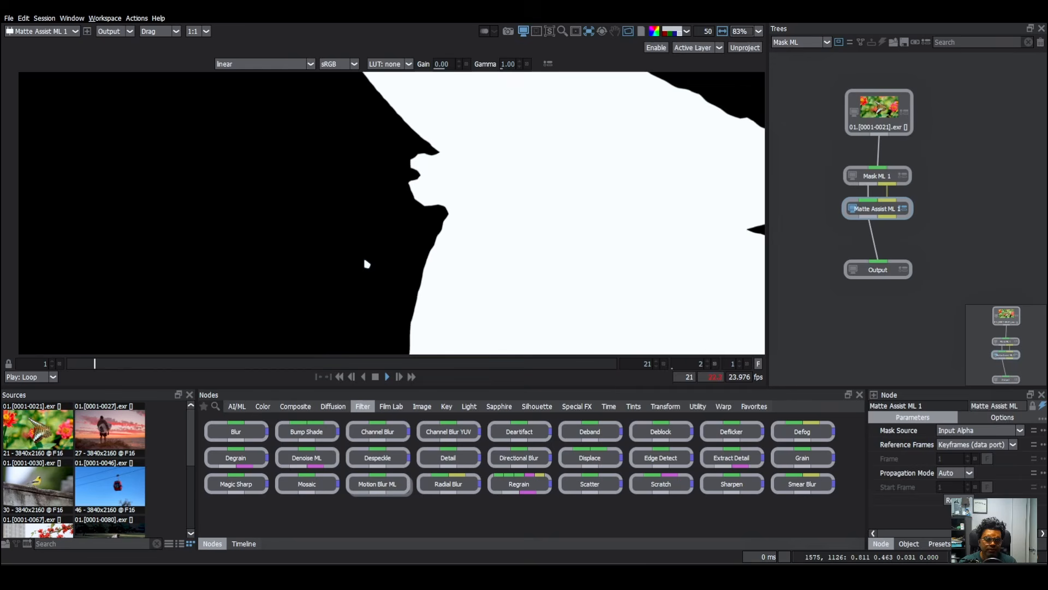
left_click(375, 376)
scroll(410, 269, "down", 1)
key("a")
left_click_drag(229, 365, 561, 365)
scroll(617, 338, "down", 4)
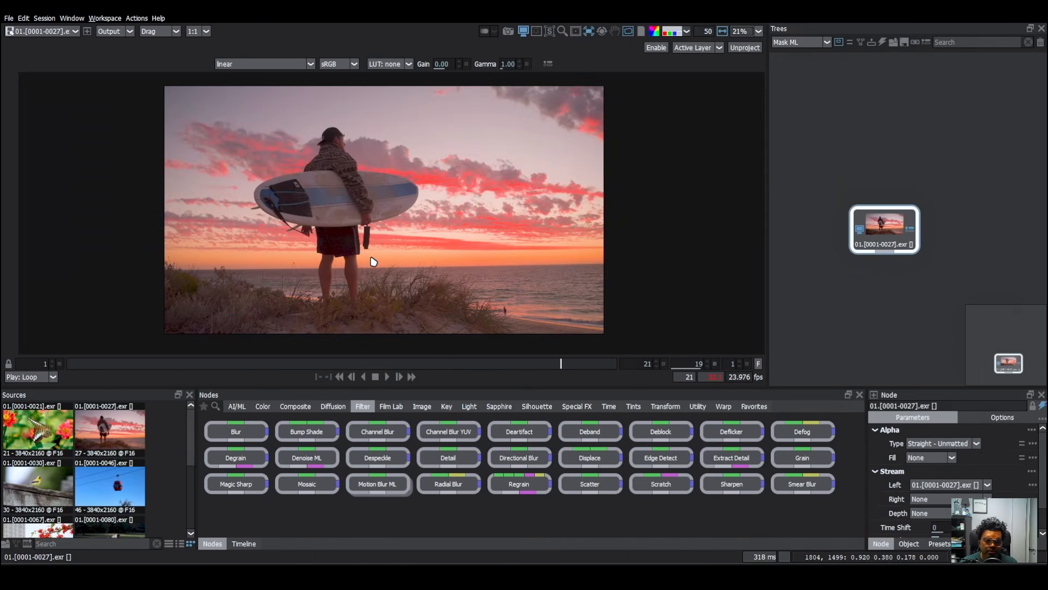
Preview the surfer clip and add a Mask ML node below its source node.
left_click(388, 377)
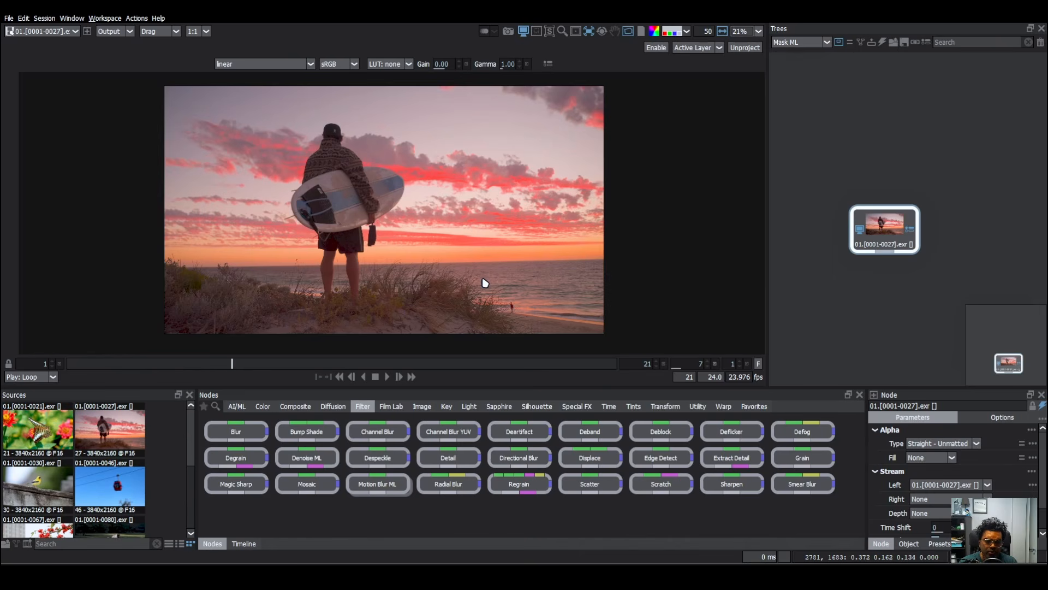
left_click_drag(881, 226, 880, 167)
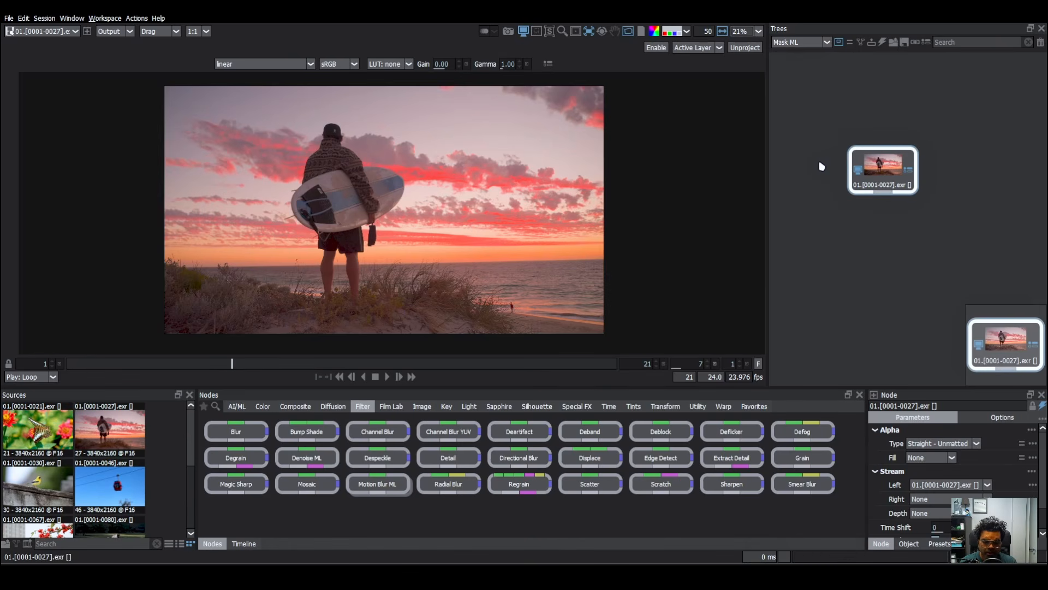
key("Tab")
type("mask")
key("Down")
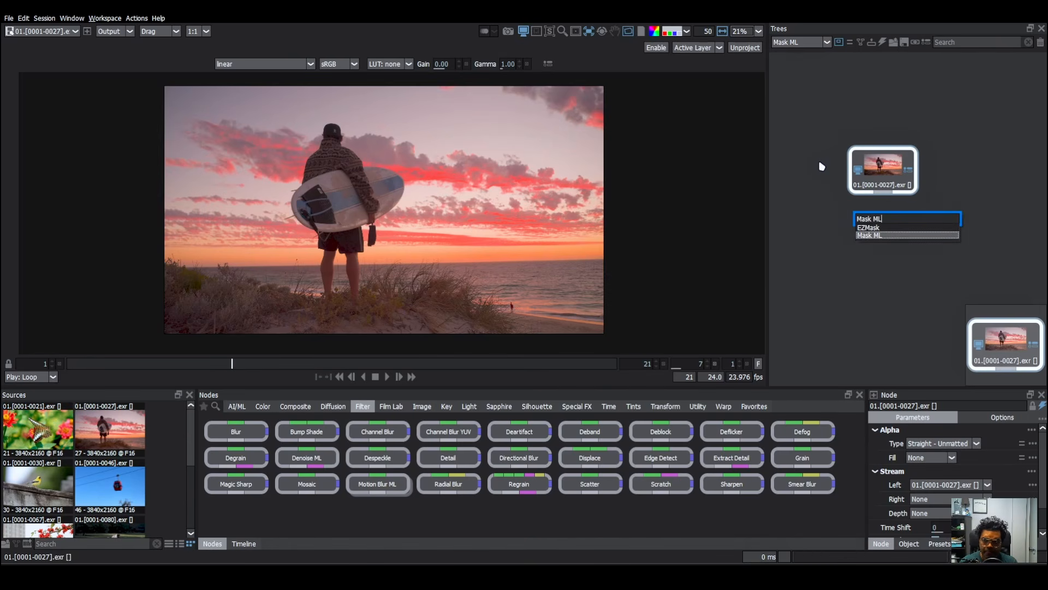
key("Return")
Mask the surfer's board on frame 7 with the prompt "Paddle board".
scroll(491, 233, "up", 4)
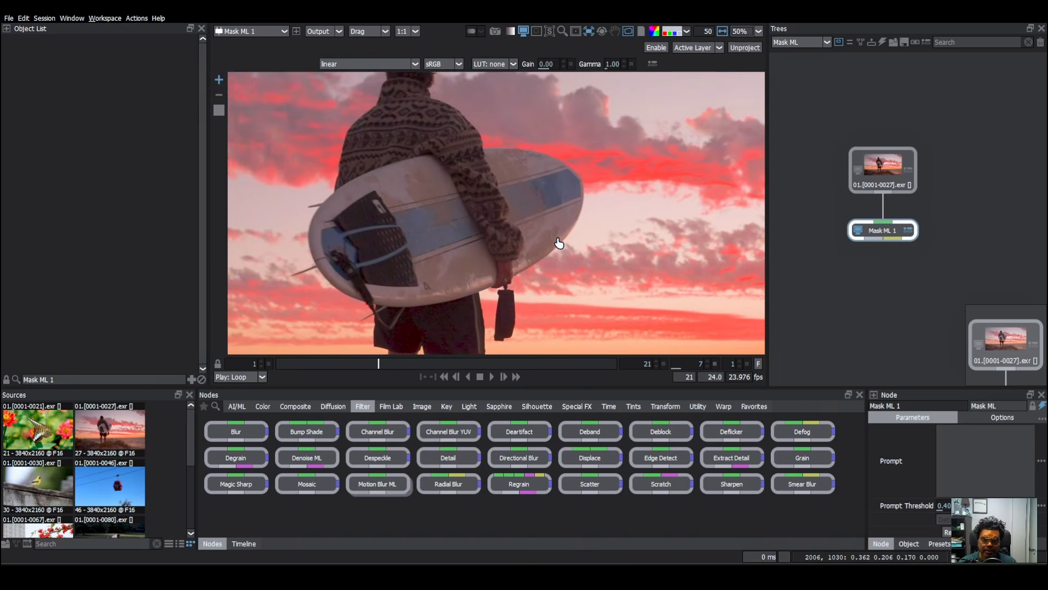
scroll(557, 243, "down", 1)
type("addle")
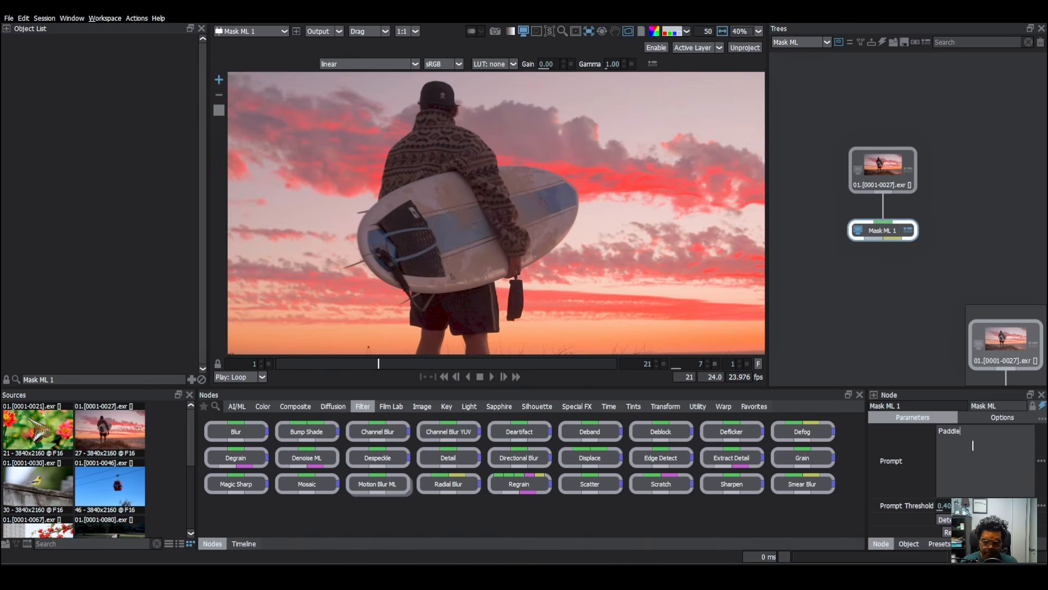
type(" board")
key("Return")
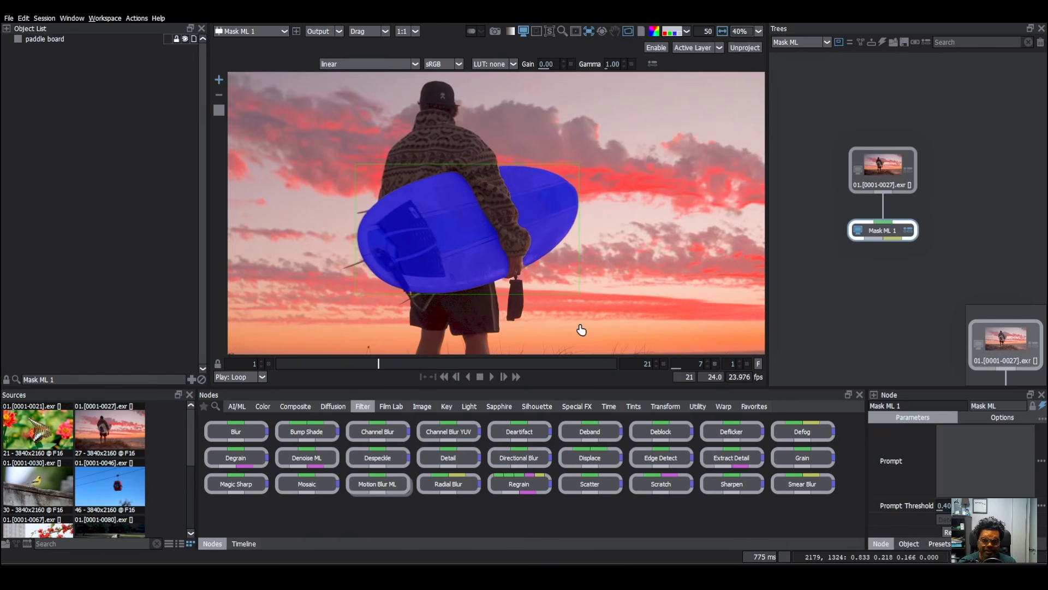
Add a Matte Assist ML node for the board mask, set its reference frames to Keyframes (data port) and play the result.
key("Tab")
type("matte")
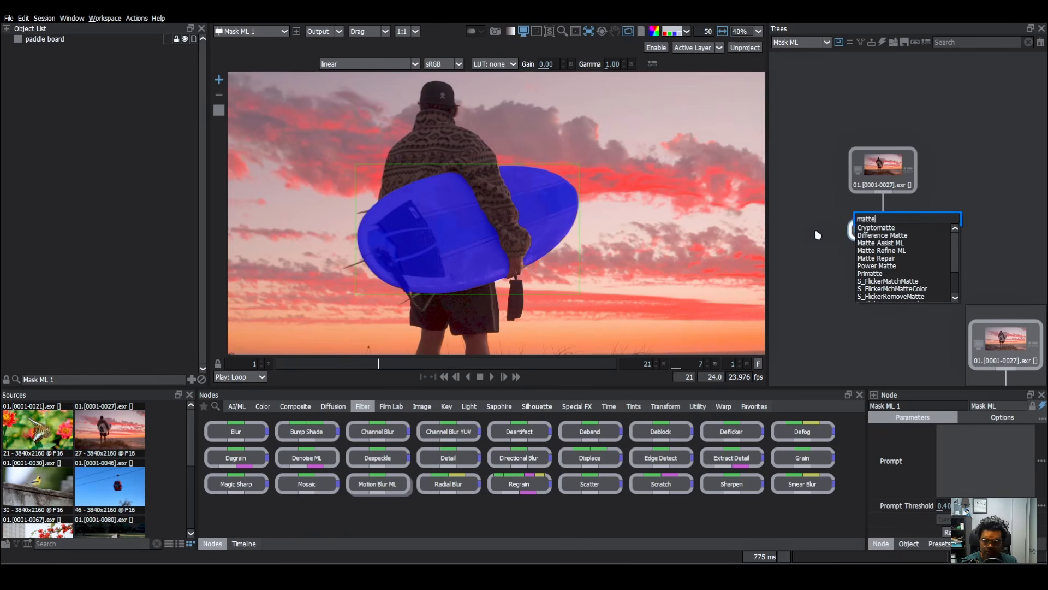
key("Down")
key("Down")
key("Down")
key("Return")
left_click(976, 444)
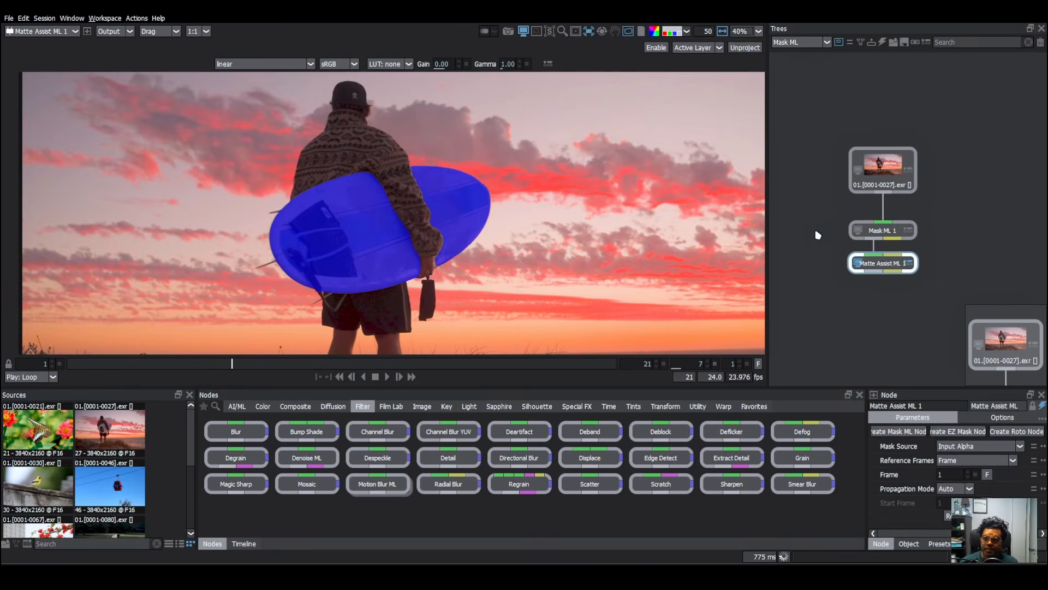
left_click(965, 471)
key("space")
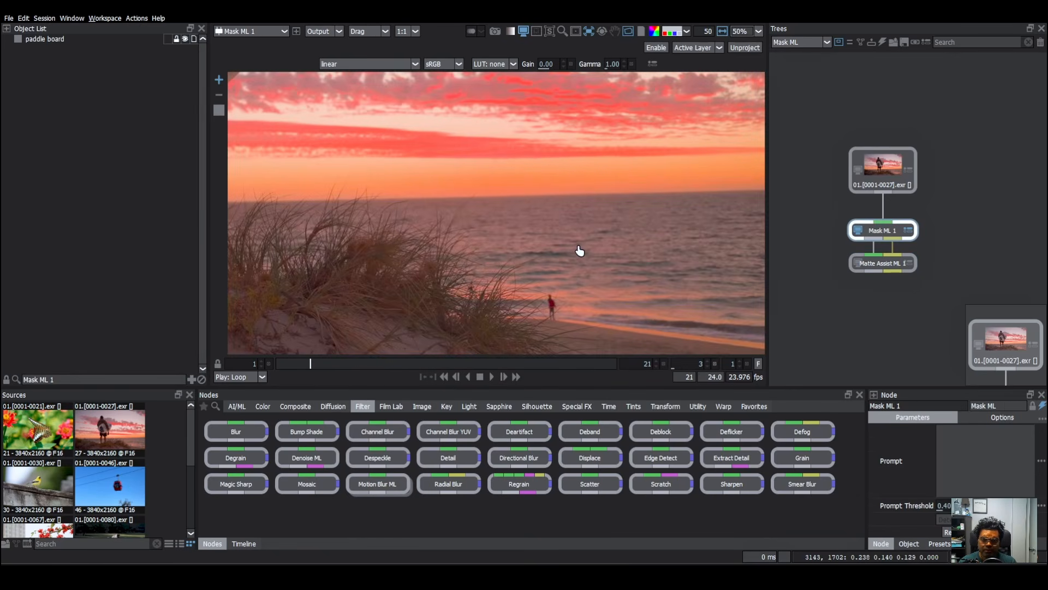
Add a sea mask on frame 3 with the prompt "Ocean" and check the combined matte in Matte Assist ML.
scroll(524, 260, "up", 1)
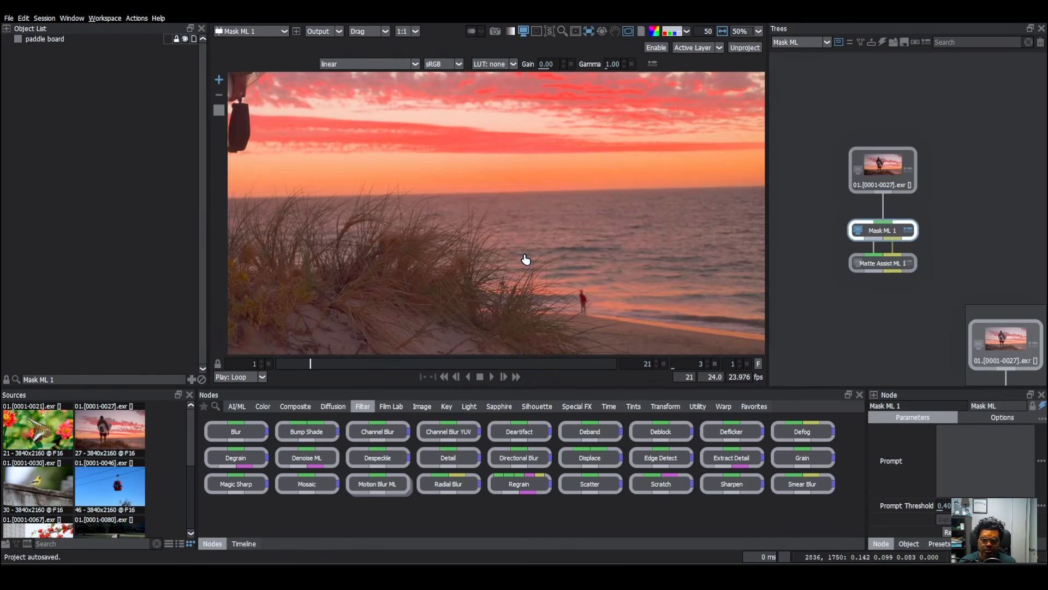
scroll(541, 266, "down", 1)
type("Oc")
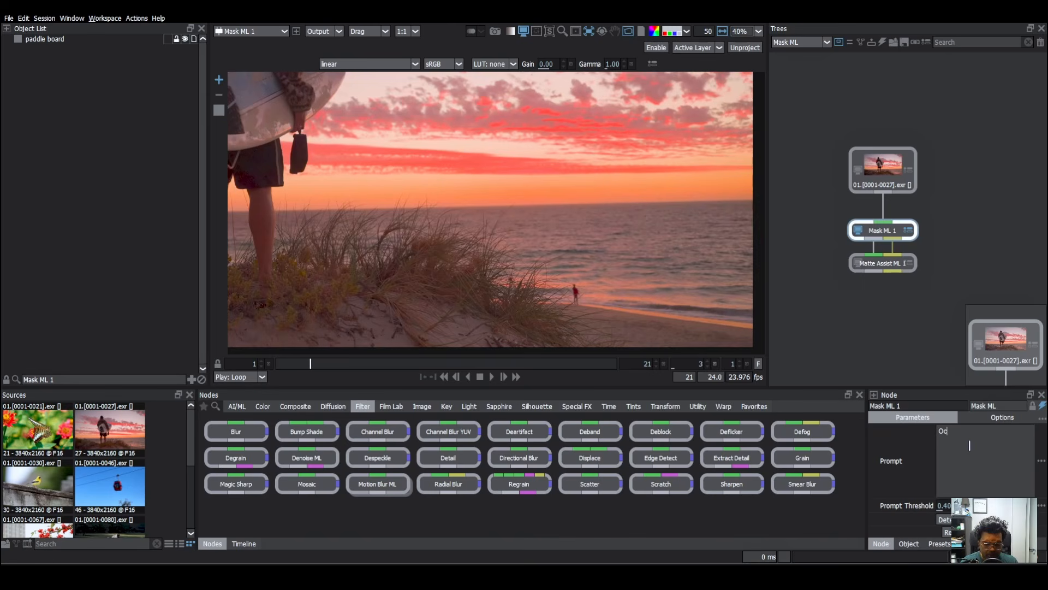
type("ean")
key("Return")
scroll(549, 269, "up", 1)
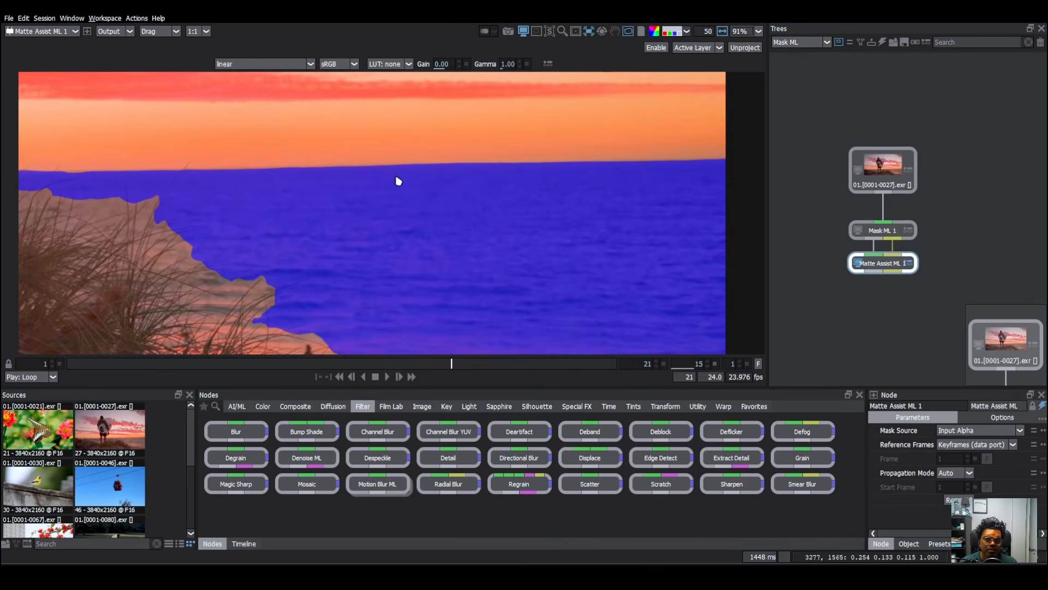
scroll(328, 188, "down", 2)
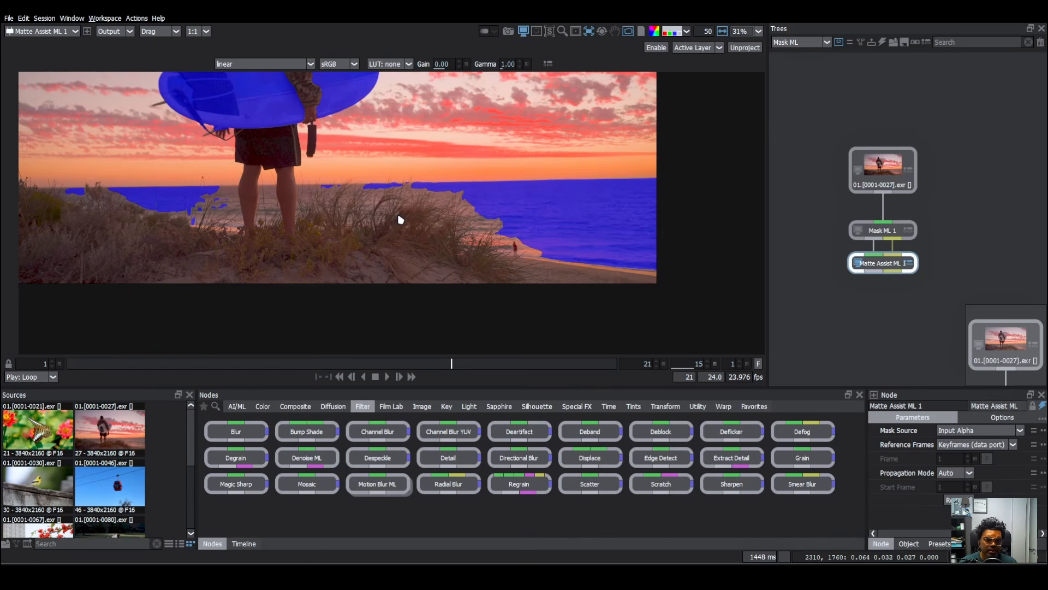
Delete all of the surfer clip's nodes from the tree.
left_click(953, 284)
left_click_drag(969, 284, 814, 155)
key("Delete")
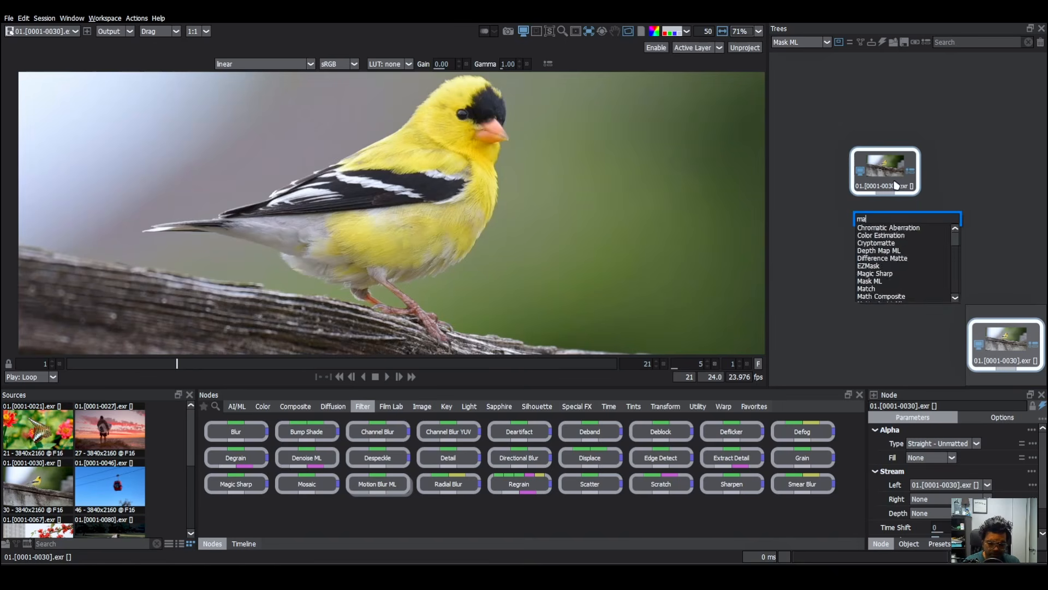
Add a Mask ML node after the yellow bird source 01.[0001-0030].exr.
type("sk")
key("Down")
key("Down")
key("Return")
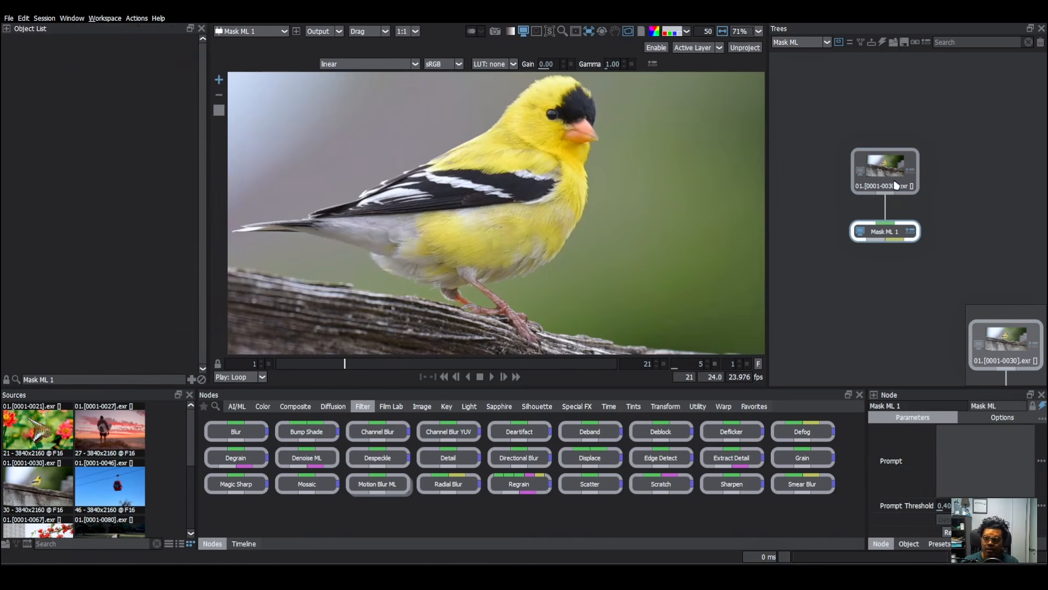
Mask the bird with the prompt "Yellow Bird" and examine the mask edges around its feet.
left_click(955, 453)
type("Yellow Bird")
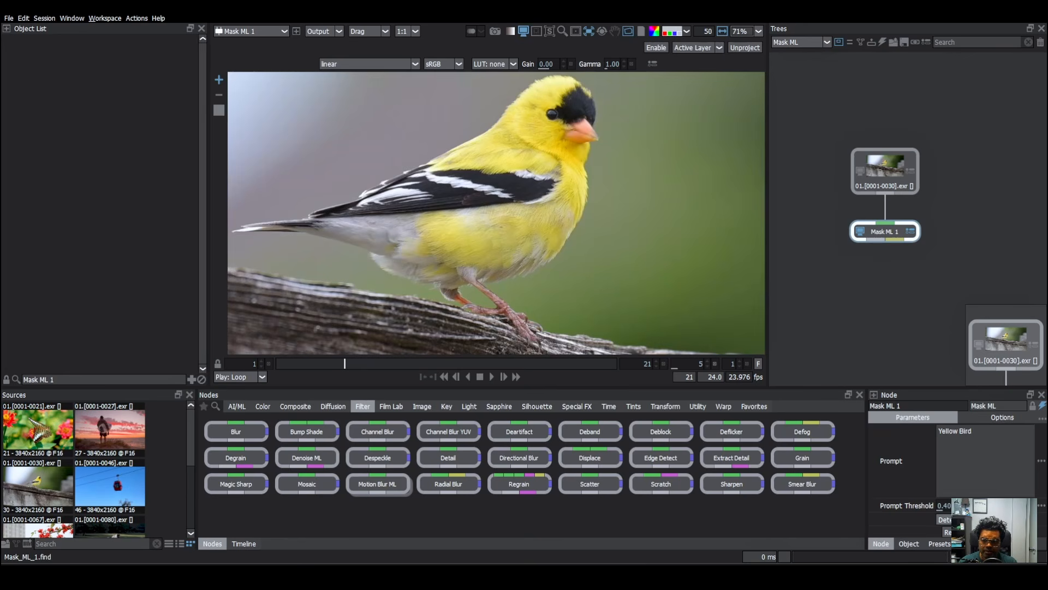
left_click(949, 520)
scroll(620, 230, "down", 2)
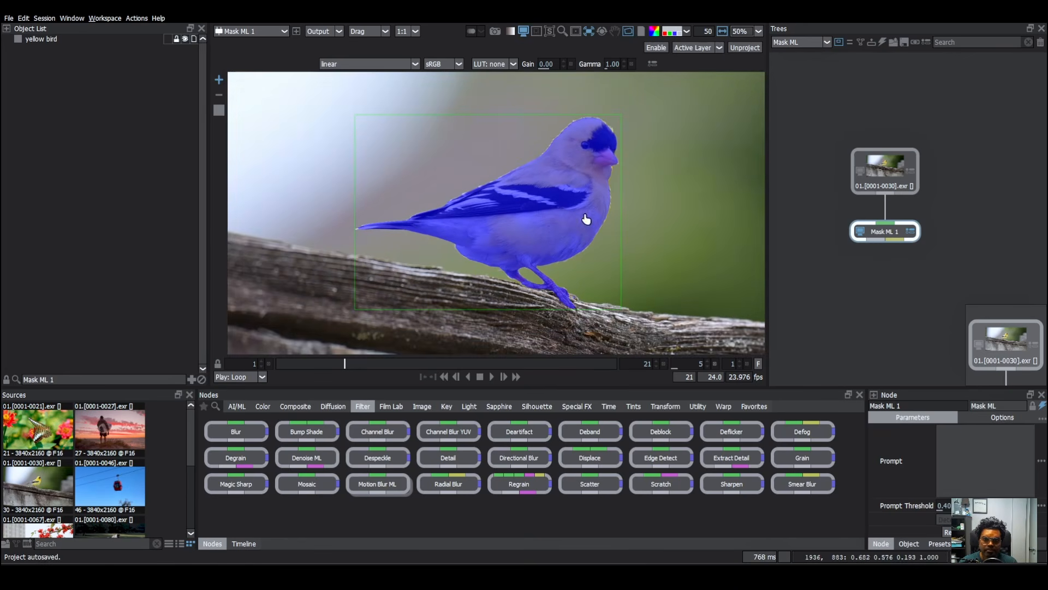
scroll(588, 292, "up", 3)
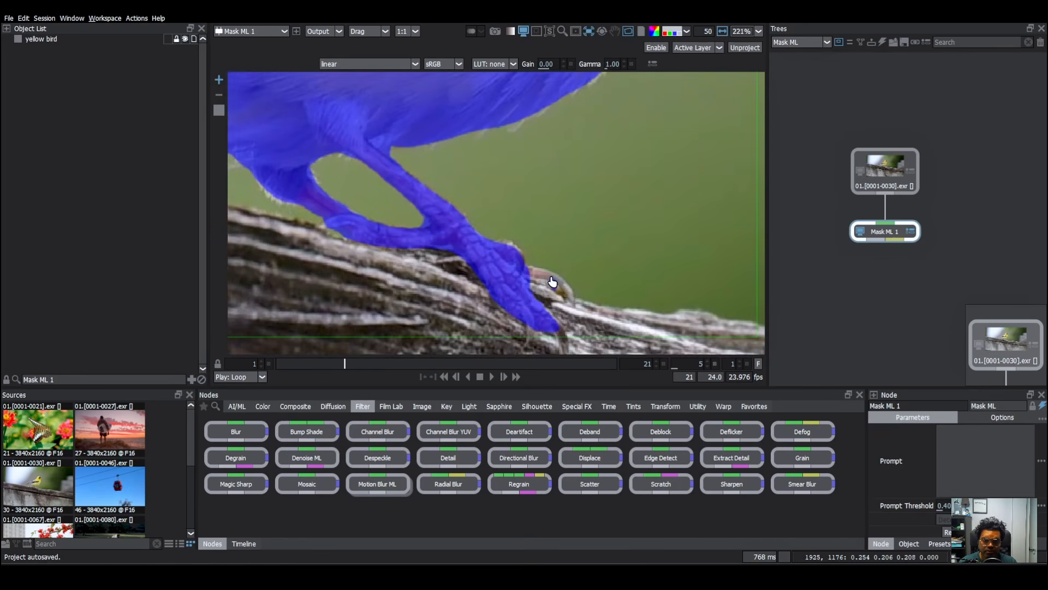
scroll(555, 282, "down", 2)
scroll(554, 282, "down", 3)
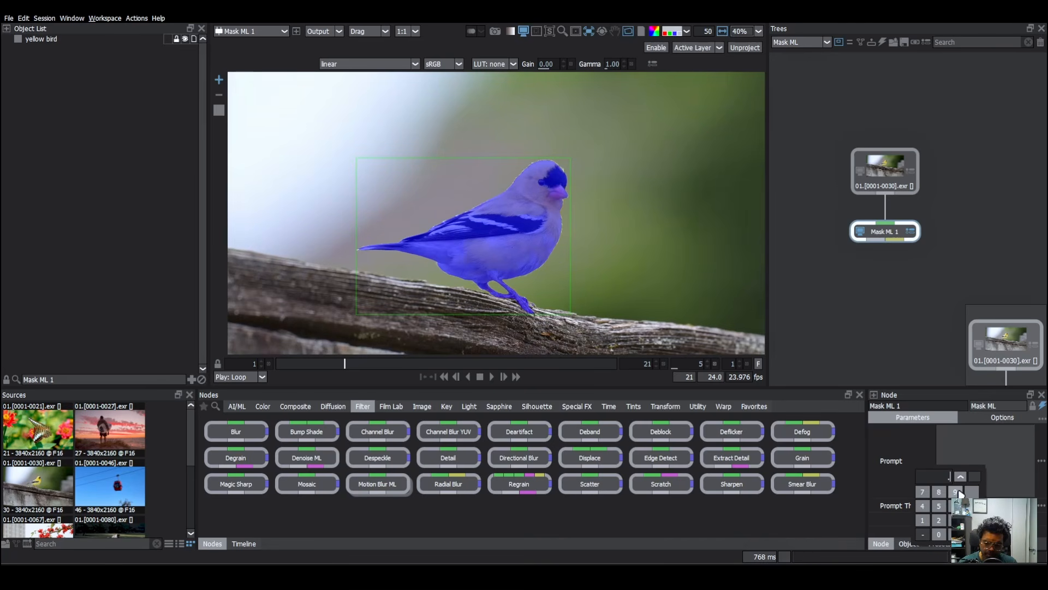
Lower the Prompt Threshold to 0.20, detect the yellow bird again by prompt and inspect the new mask.
left_click(971, 442)
type("Yello bi")
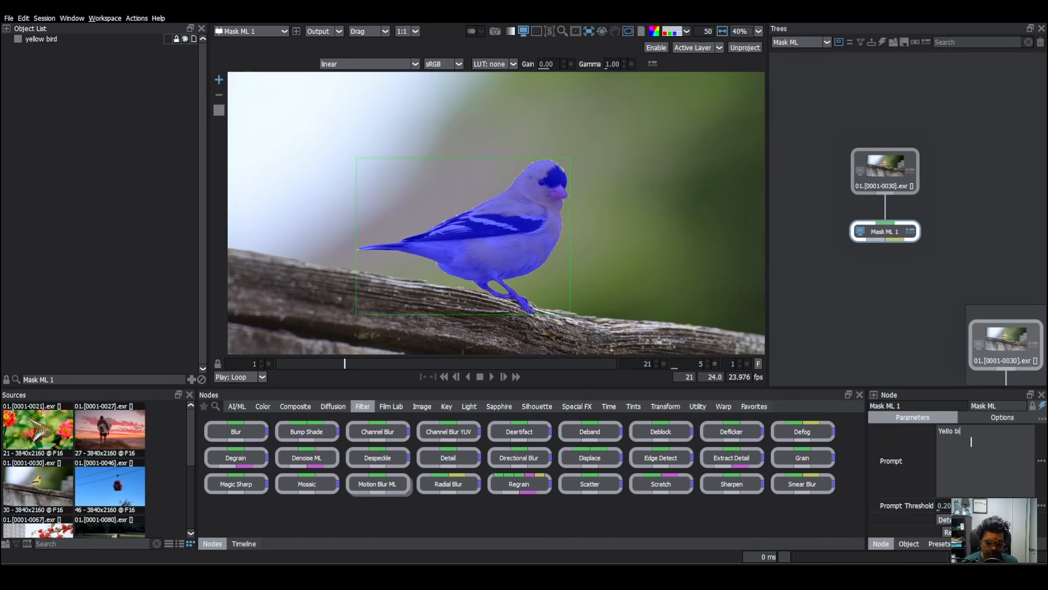
type("rd")
key("Return")
scroll(490, 229, "up", 3)
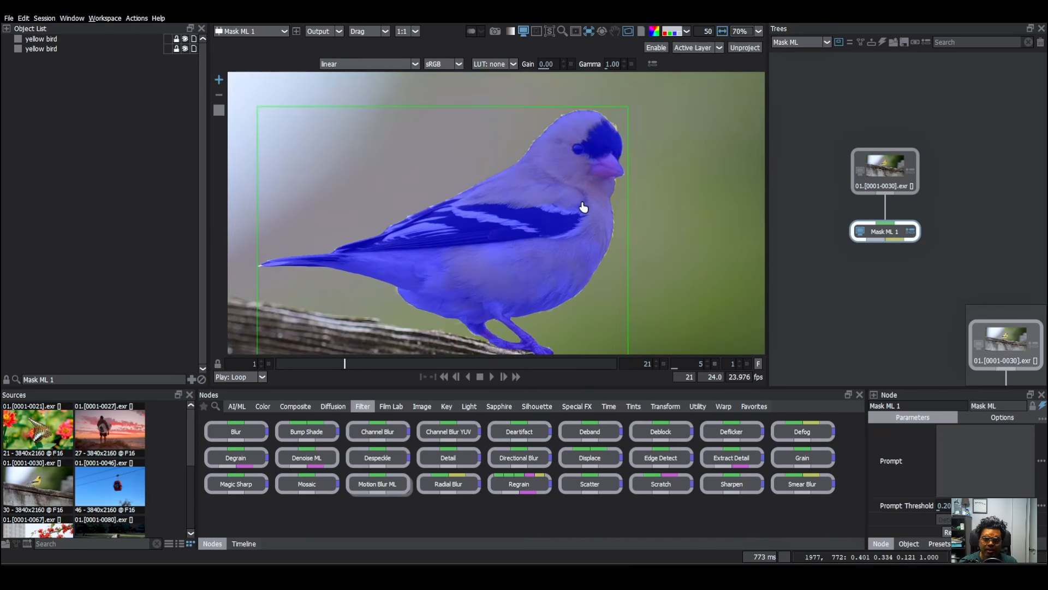
scroll(642, 244, "down", 1)
left_click_drag(622, 304, 641, 285)
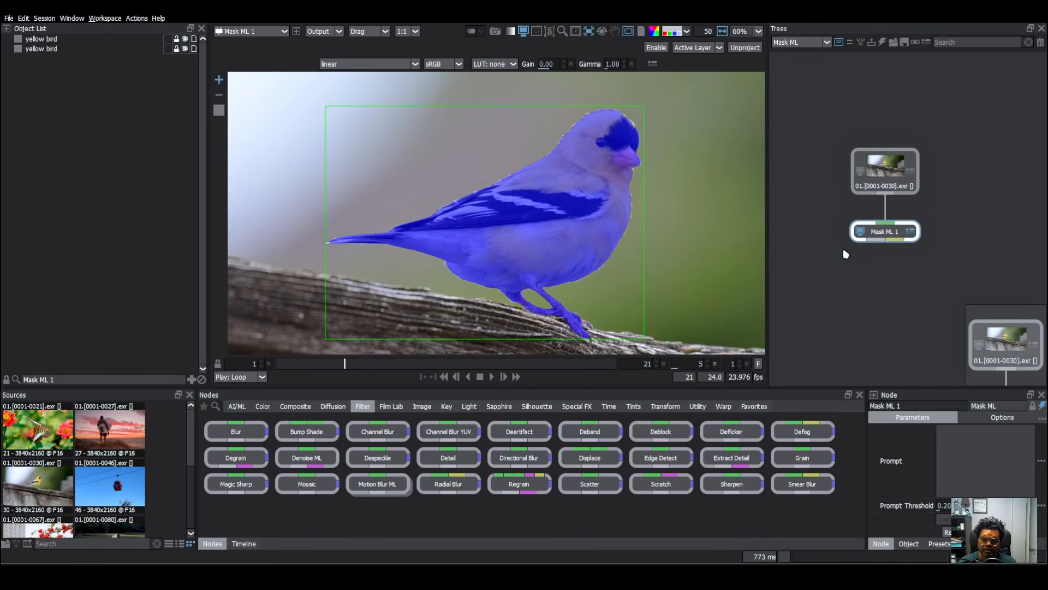
Add a Matte Assist ML node after the yellow bird's Mask ML node and inspect the resulting matte.
left_click_drag(955, 267, 843, 217)
key("Tab")
type("m")
key("BackSpace")
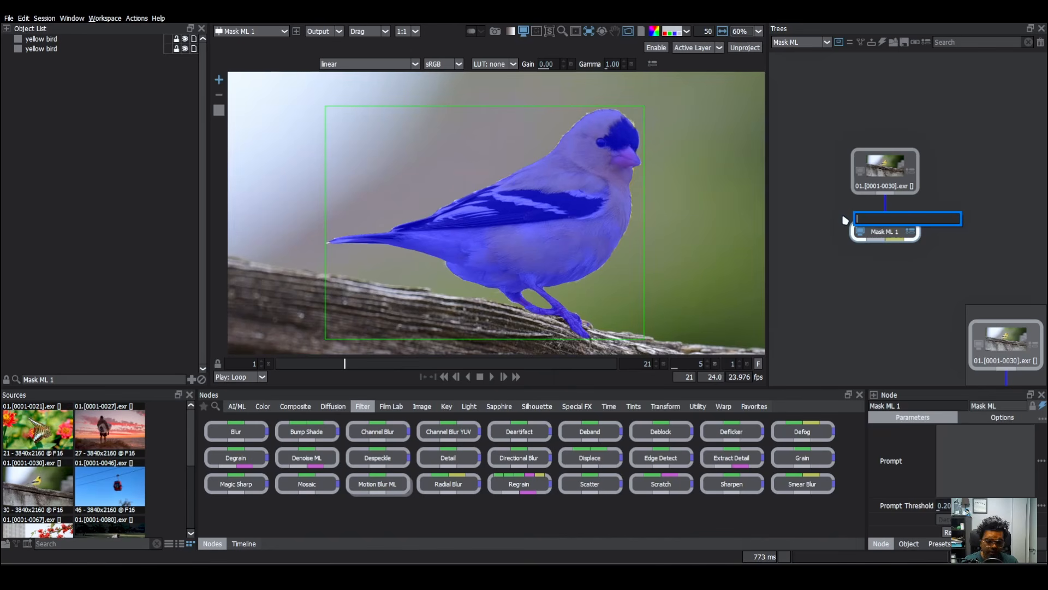
type("matte")
key("Down")
key("Down")
key("Down")
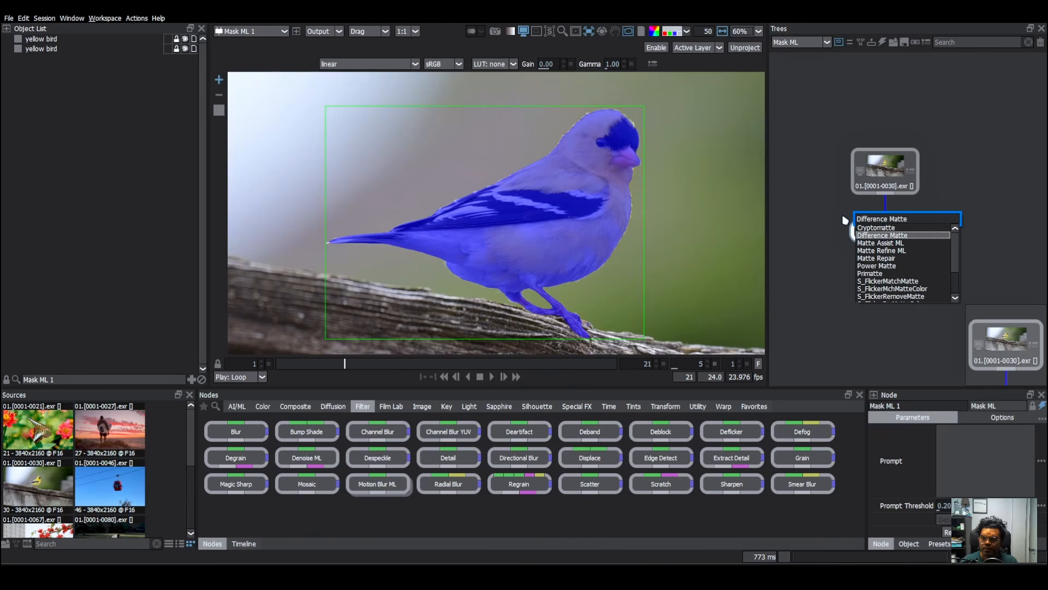
key("Return")
scroll(421, 183, "up", 2)
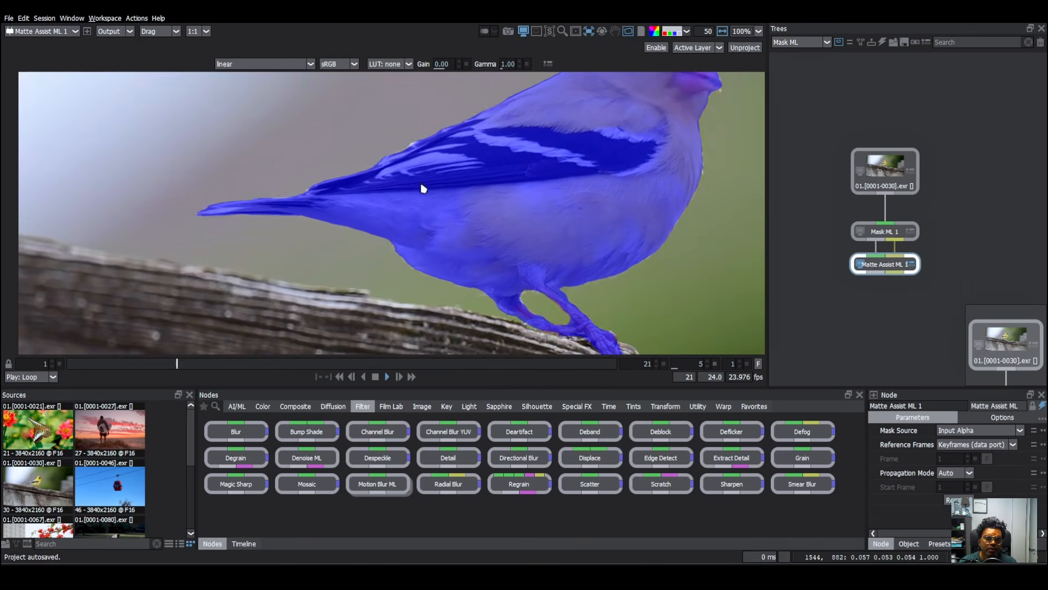
scroll(555, 239, "down", 1)
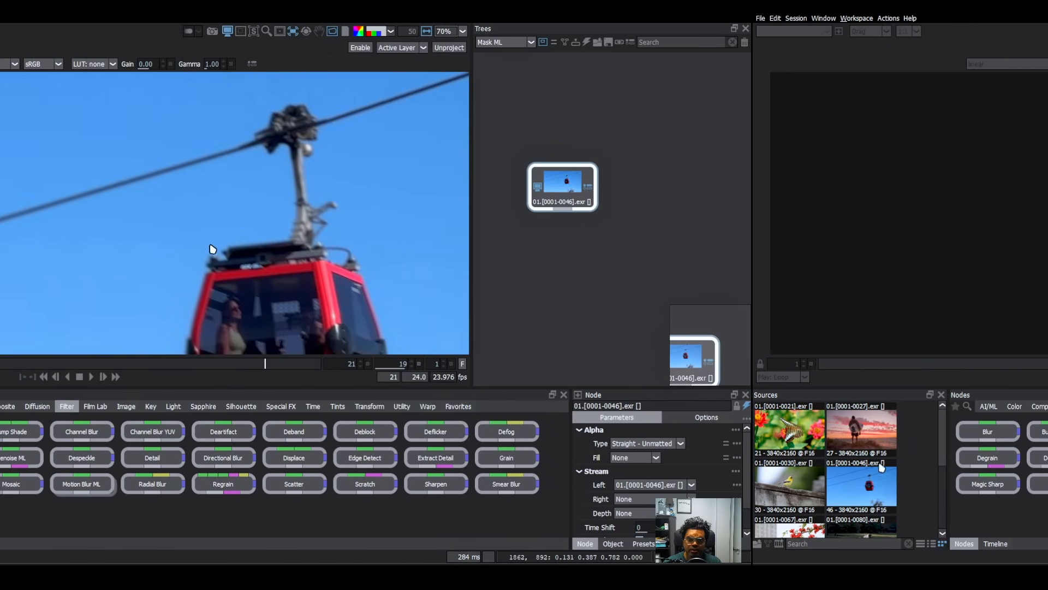
Add a Mask ML node after the source 01.[0001-0046].exr and mask the gondola on frame 16 with the prompt "cable car".
scroll(270, 243, "down", 4)
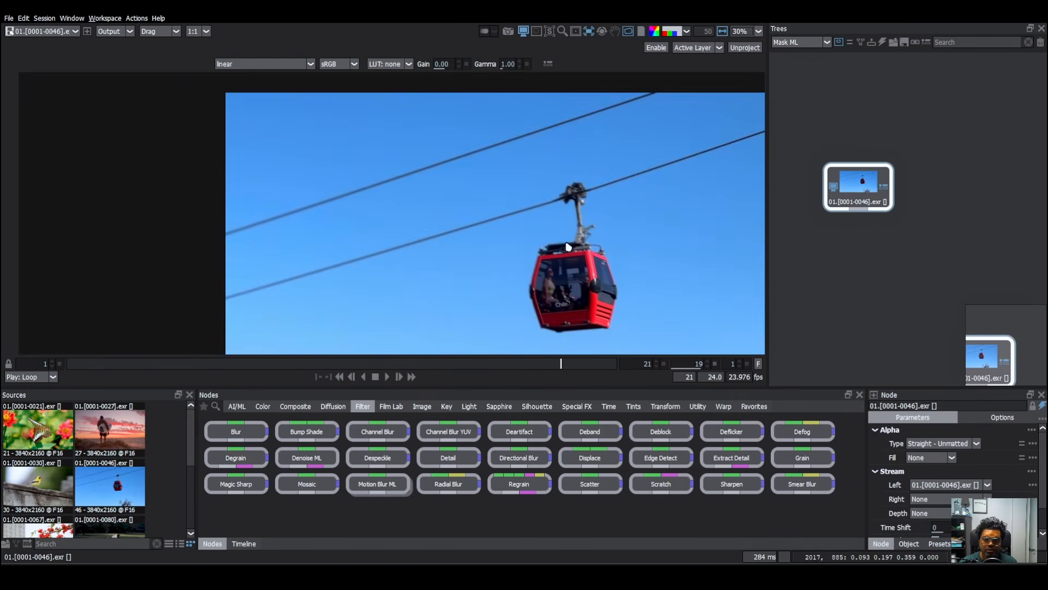
left_click_drag(262, 309, 149, 276)
left_click_drag(144, 365, 56, 367)
left_click_drag(352, 367, 232, 366)
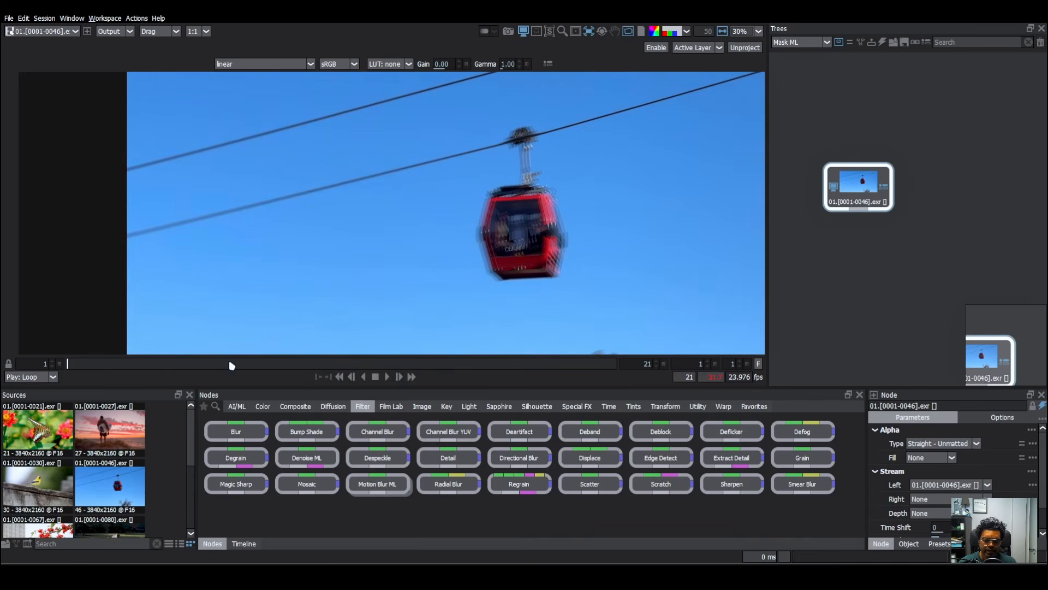
key("Tab")
type("mask")
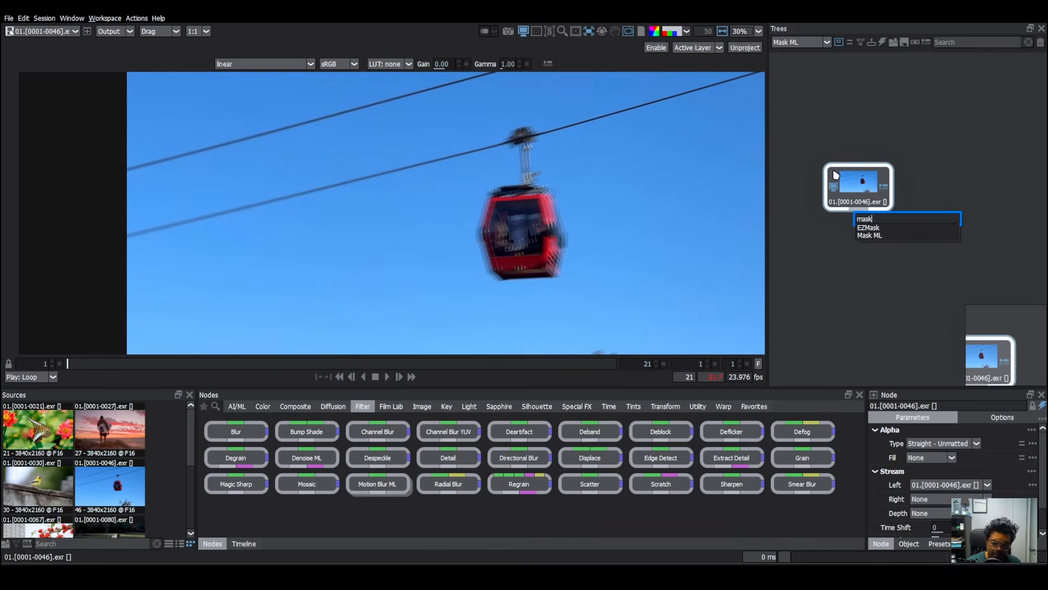
key("Down")
key("Return")
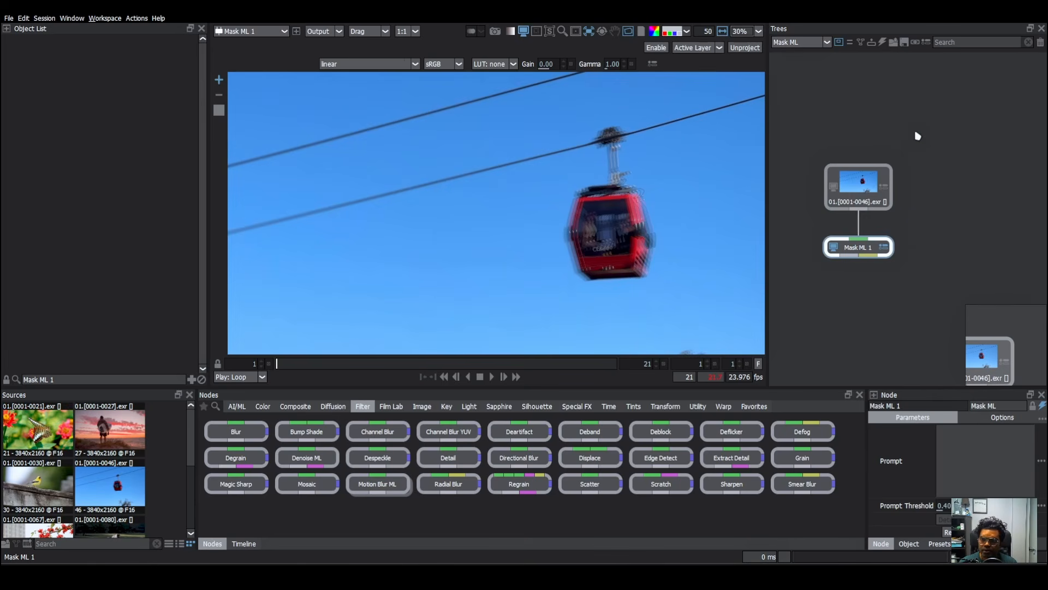
left_click(530, 363)
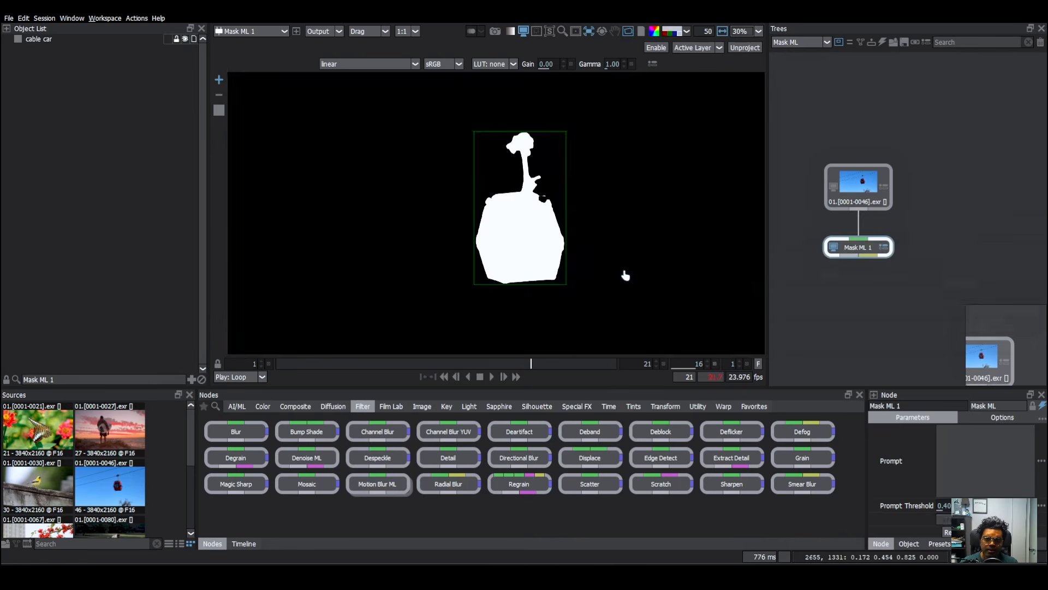
key("a")
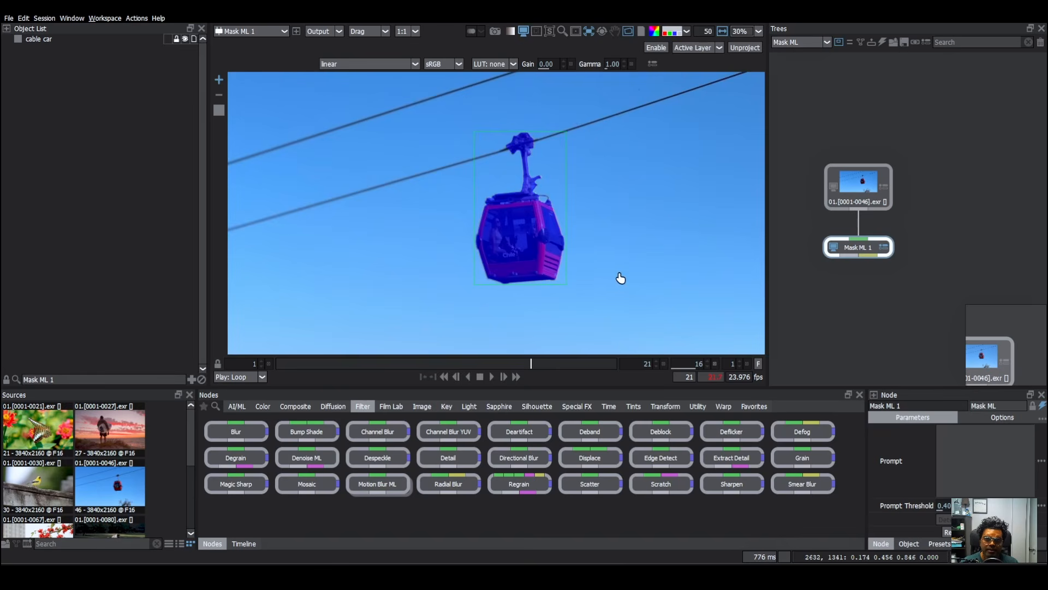
Add a Matte Assist ML node after the cable car's Mask ML node and play the propagated matte.
key("Tab")
type("matt")
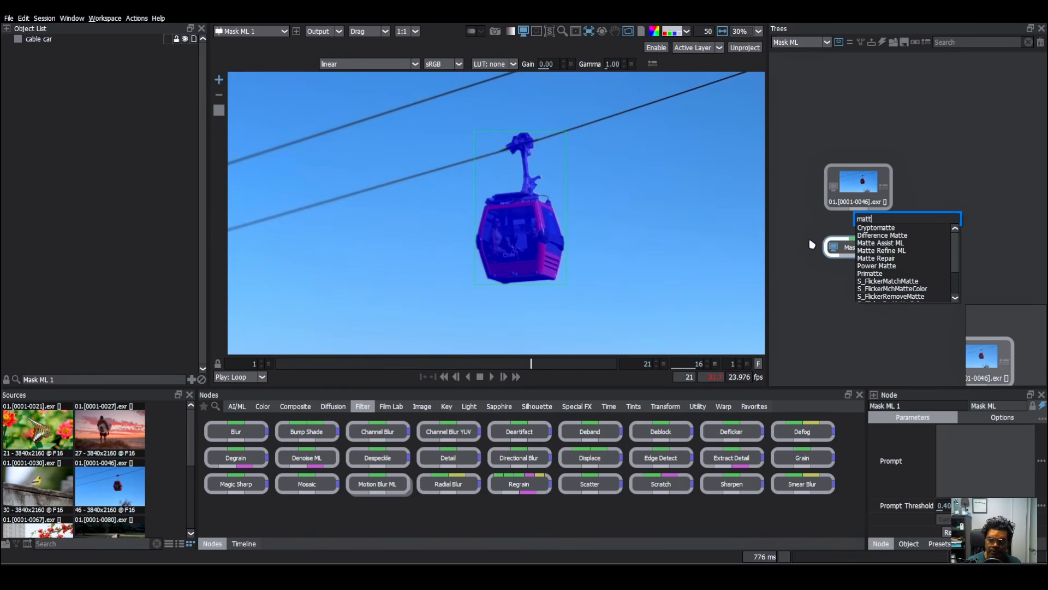
key("Down")
key("Down")
key("Down")
key("Return")
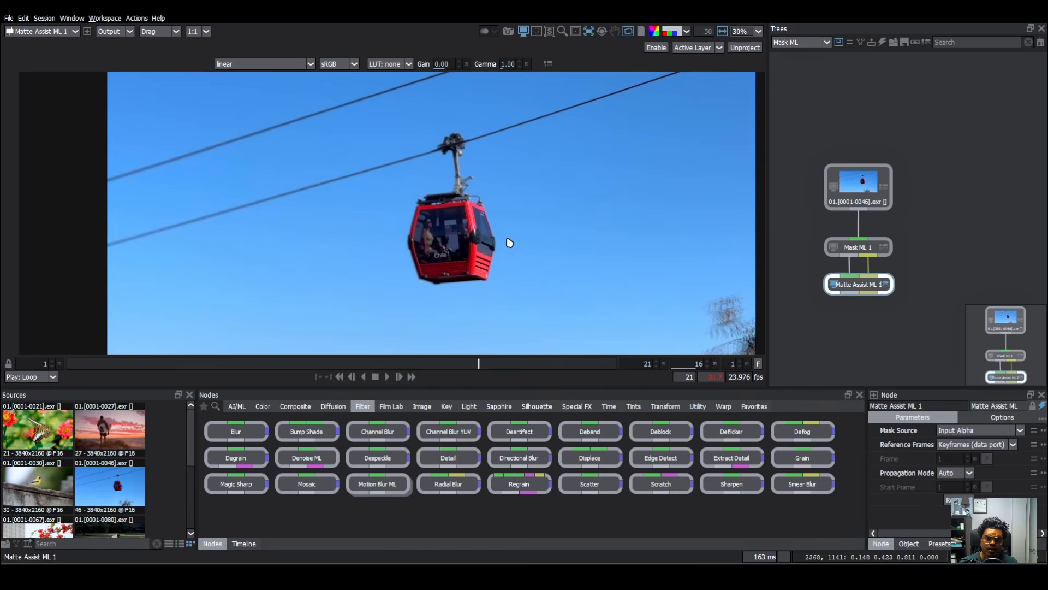
left_click_drag(508, 247, 454, 237)
key("space")
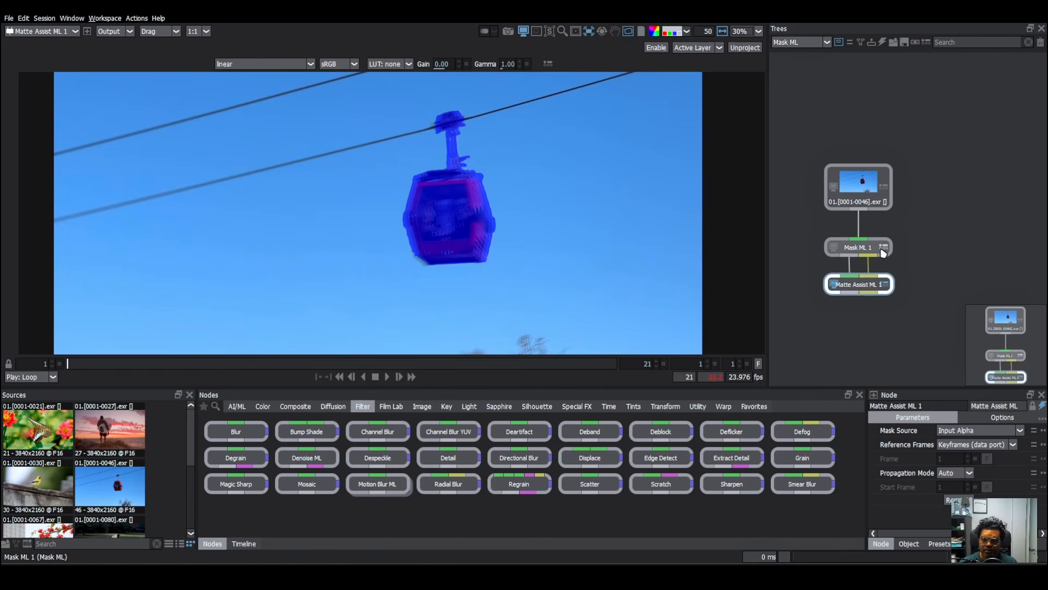
Delete all of the cable car clip's nodes from the tree.
key("ctrl+a")
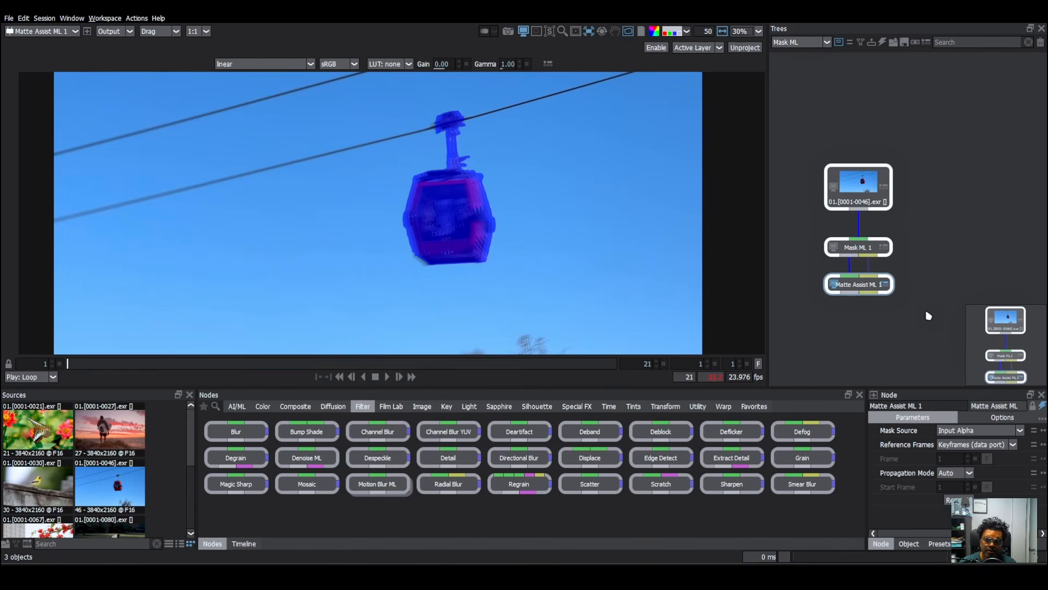
key("Delete")
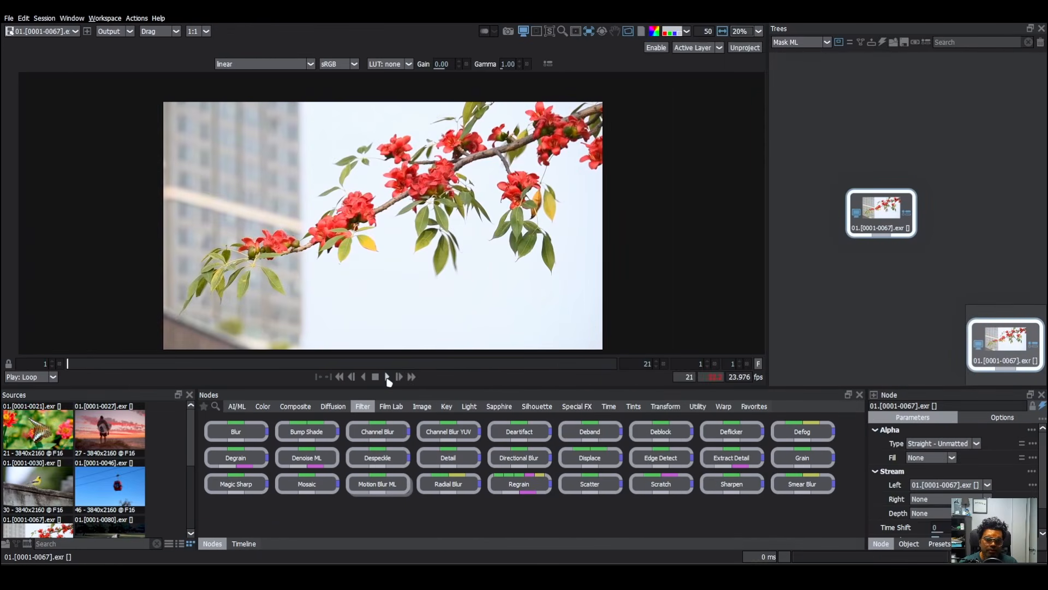
Move the red flower source node 01.[0001-0067].exr higher in the tree and open the node search.
left_click(386, 377)
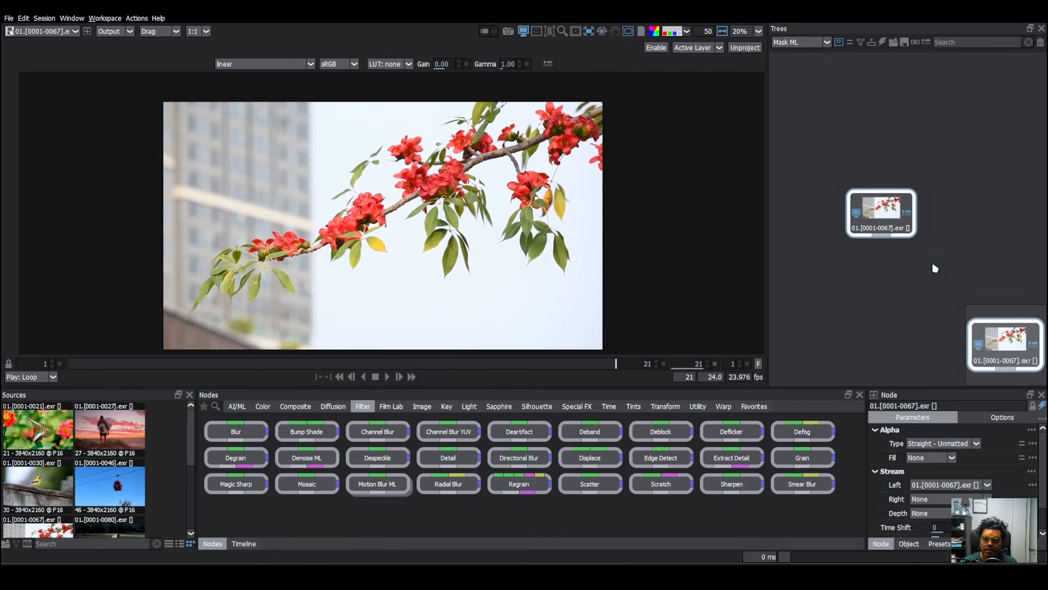
left_click_drag(880, 221, 875, 178)
key("Tab")
type("mask")
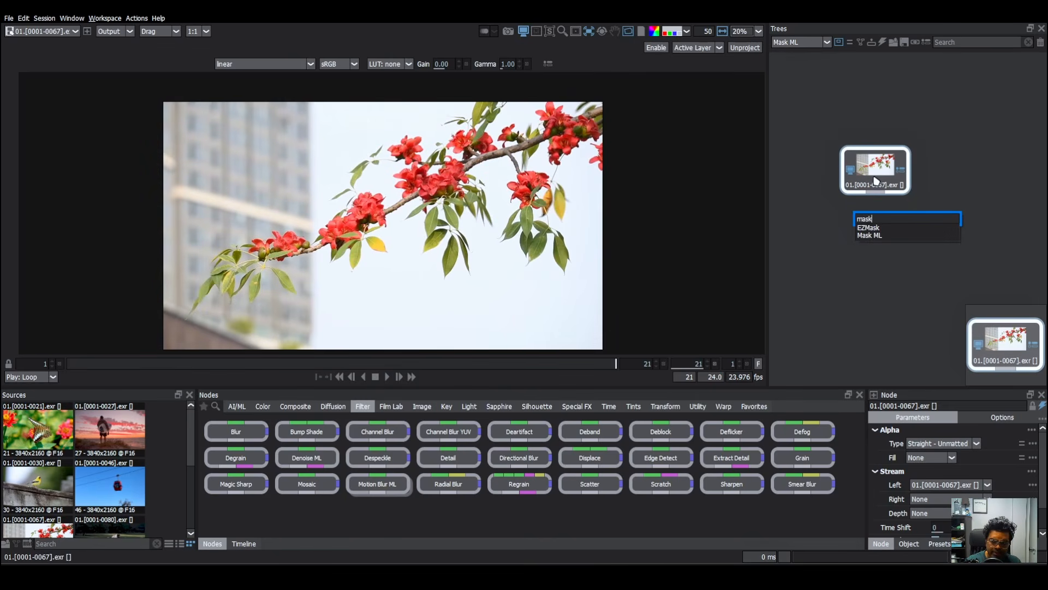
key("Down")
key("Down")
key("BackSpace")
key("BackSpace")
key("BackSpace")
key("BackSpace")
key("BackSpace")
key("BackSpace")
key("BackSpace")
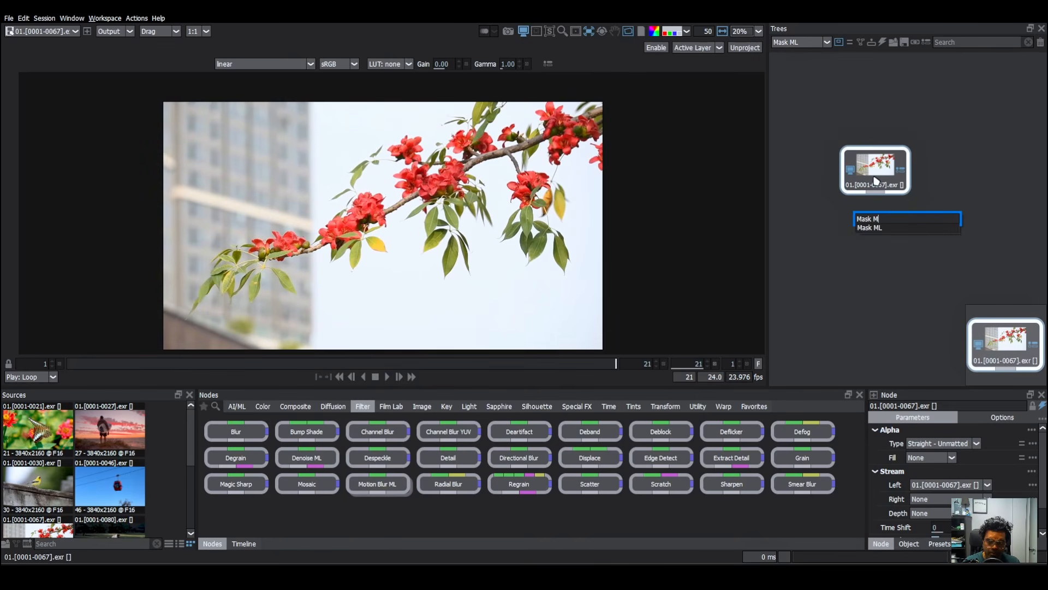
Add a Matte Assist ML node after the flower source and create its Mask ML node between them.
type("matte")
key("Down")
key("Down")
key("Down")
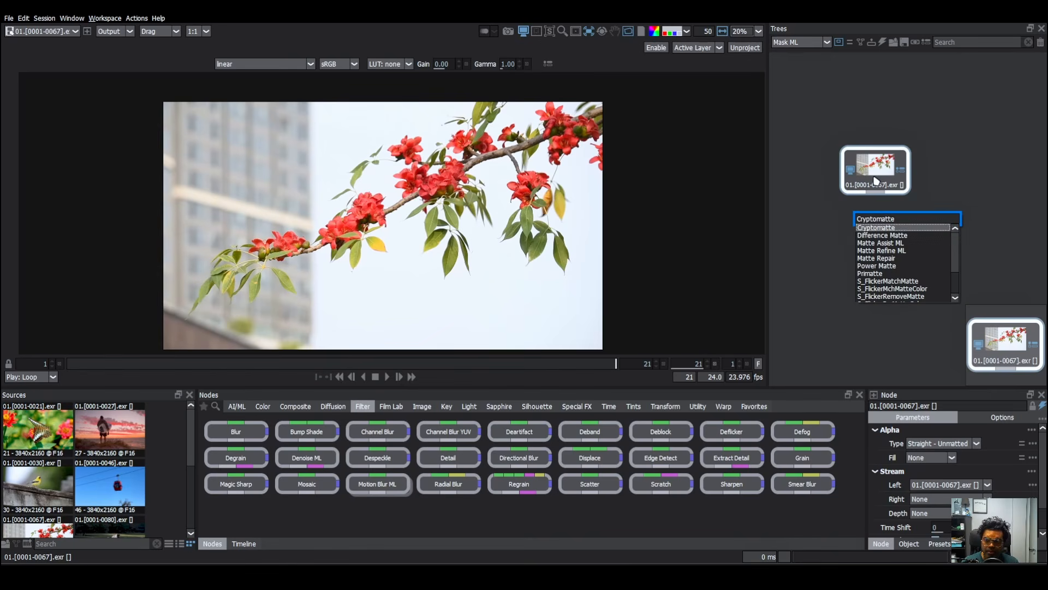
key("Return")
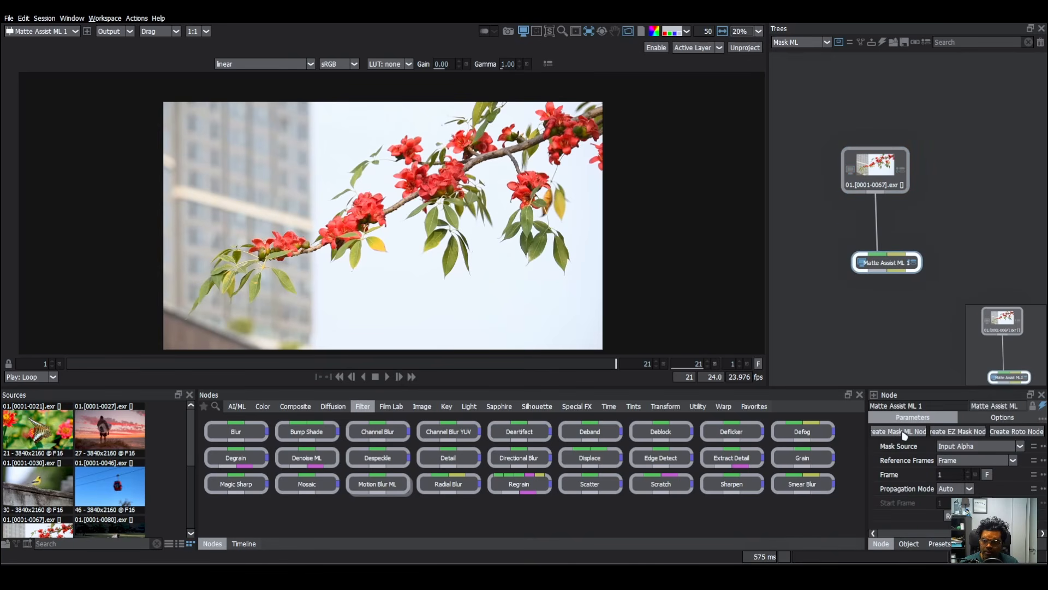
left_click(905, 433)
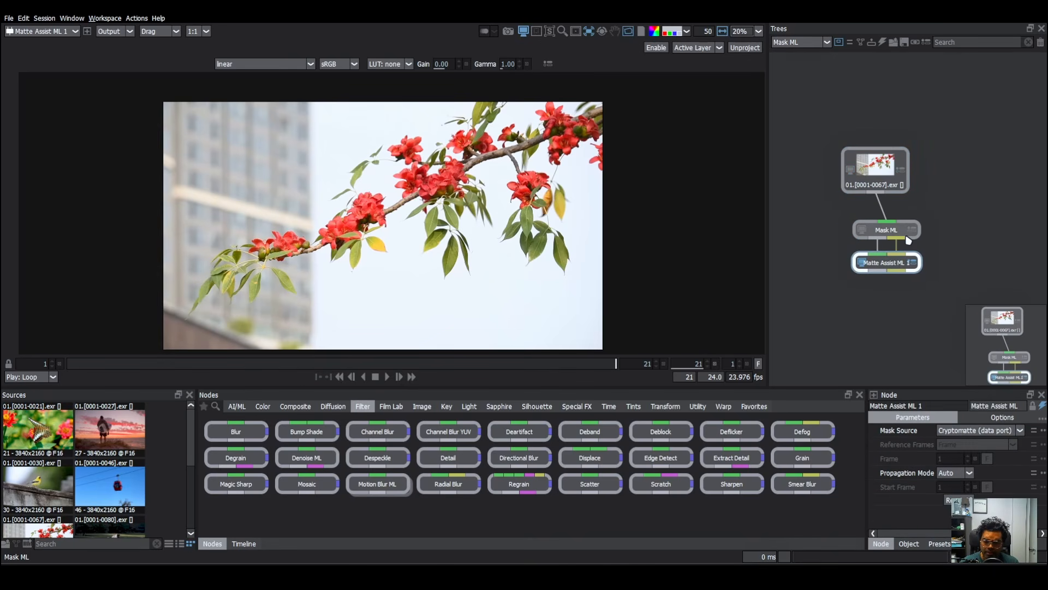
left_click_drag(877, 175, 890, 158)
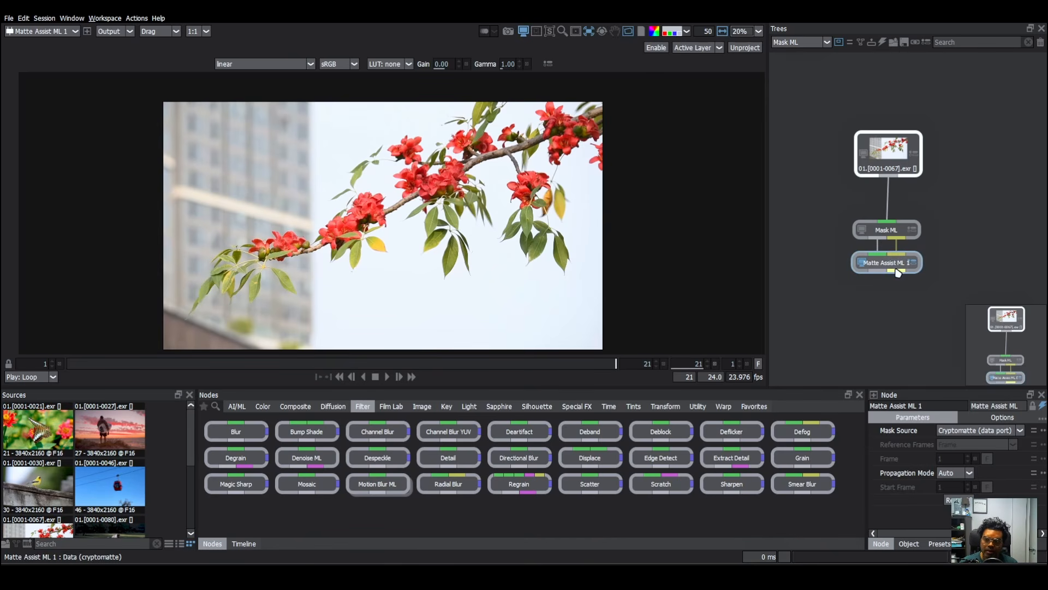
Set the flower Matte Assist ML node's mask source to Input Alpha and its reference frames to Keyframes (data port).
left_click(965, 431)
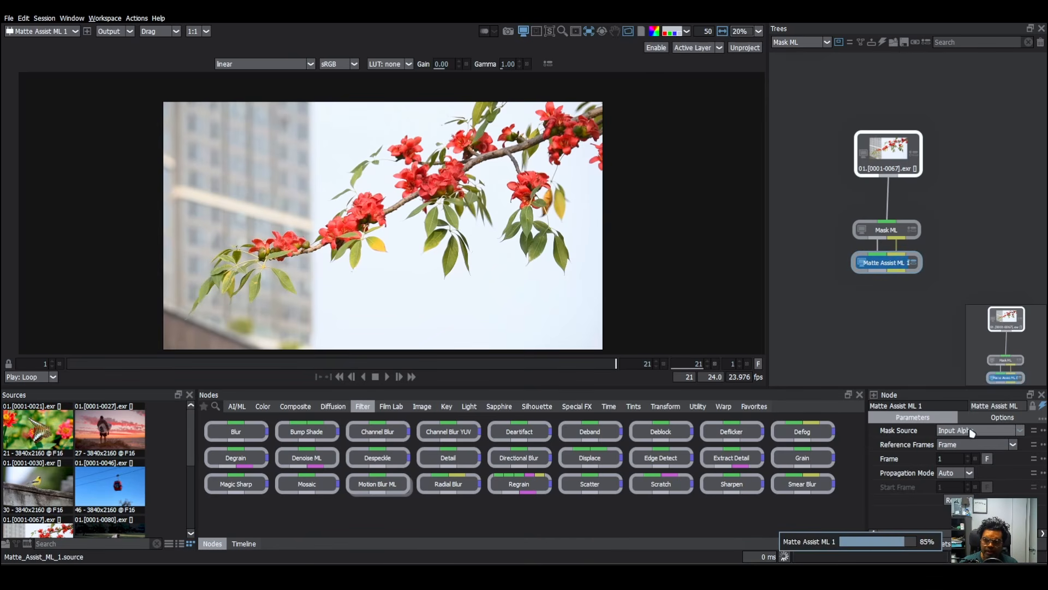
left_click(975, 444)
left_click(971, 458)
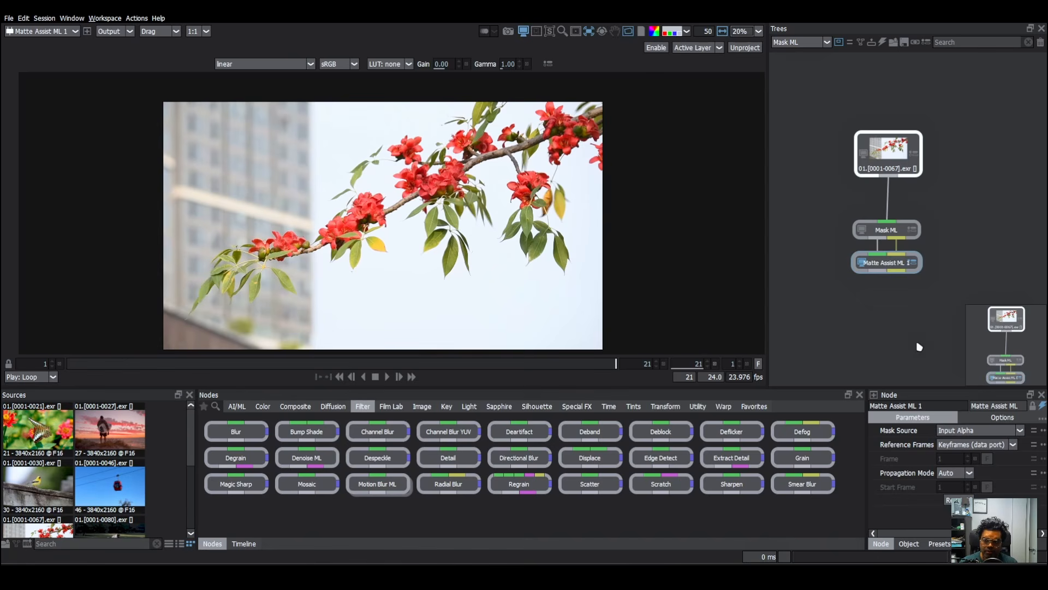
Detect the flowers on frame 21 in the Mask ML node with the prompt "Red flowers".
left_click(916, 231)
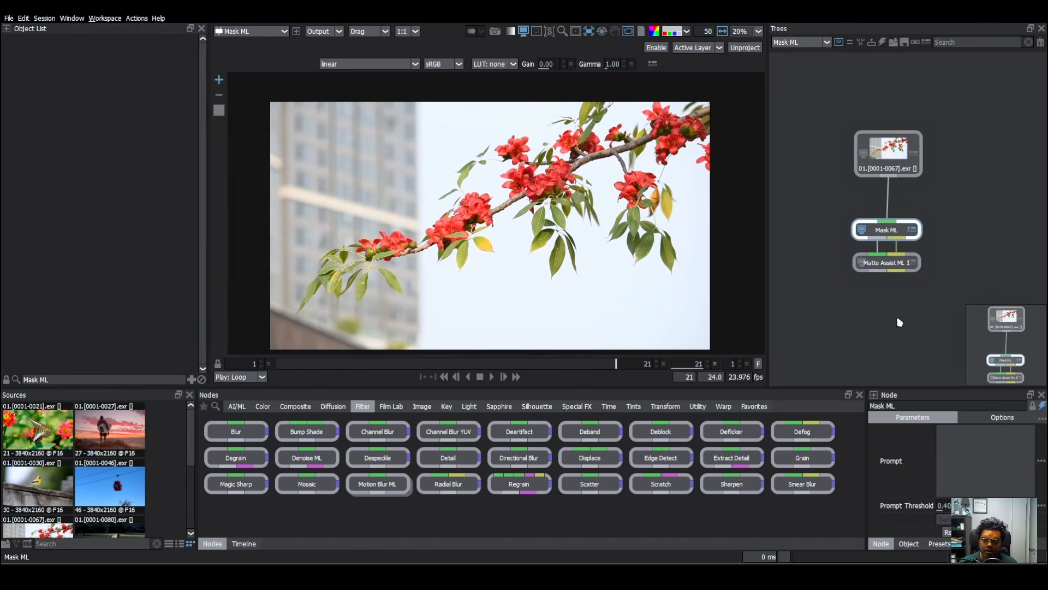
type("Red flowers")
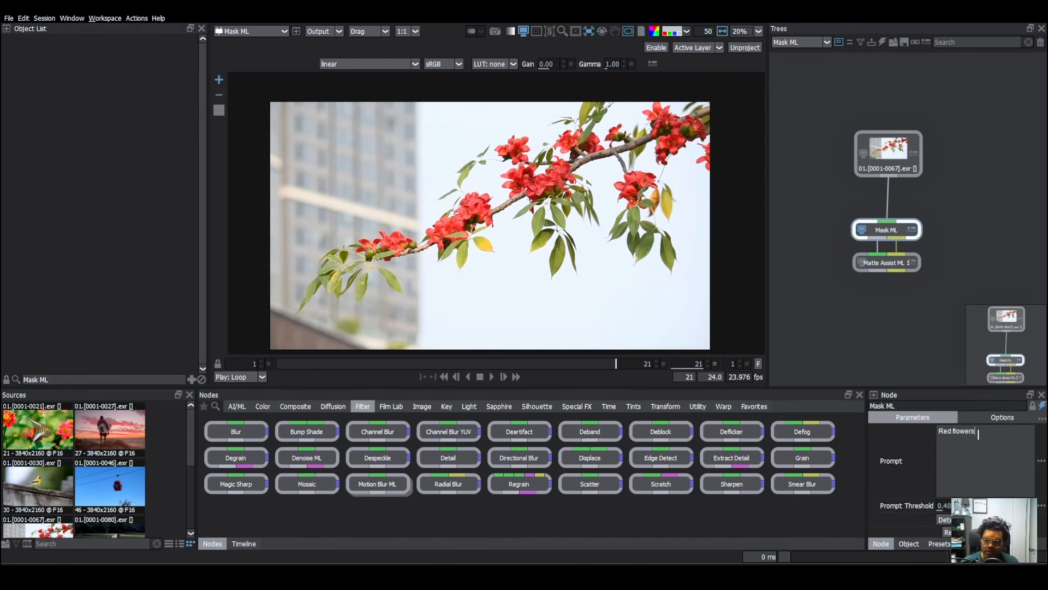
left_click(889, 421)
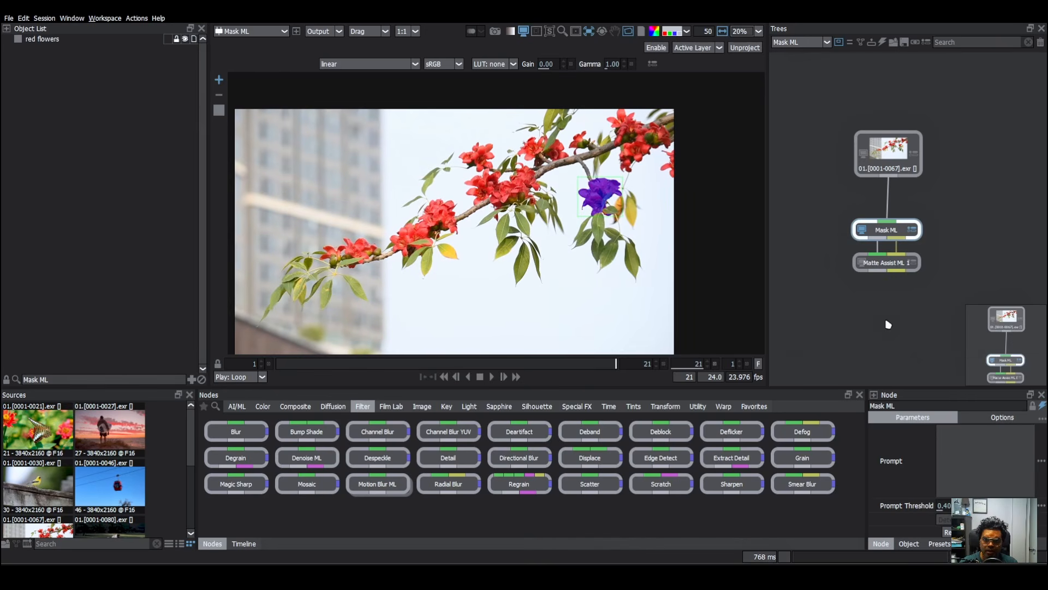
Set the flower Mask ML node's prompt threshold to 0.15 and detect again with the prompt "Red Flowers".
left_click(945, 506)
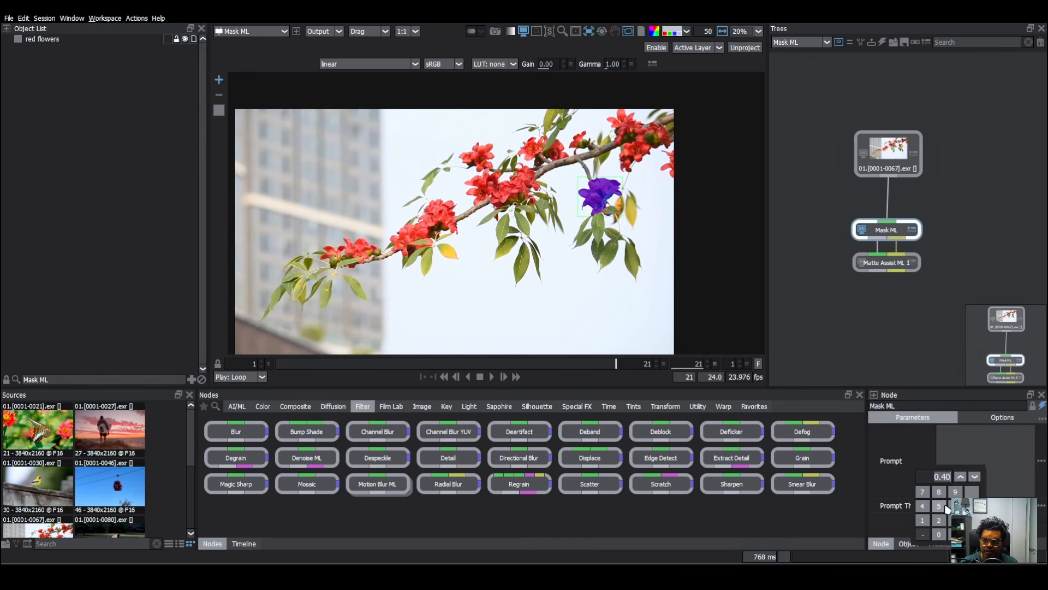
type("0.15")
key("Return")
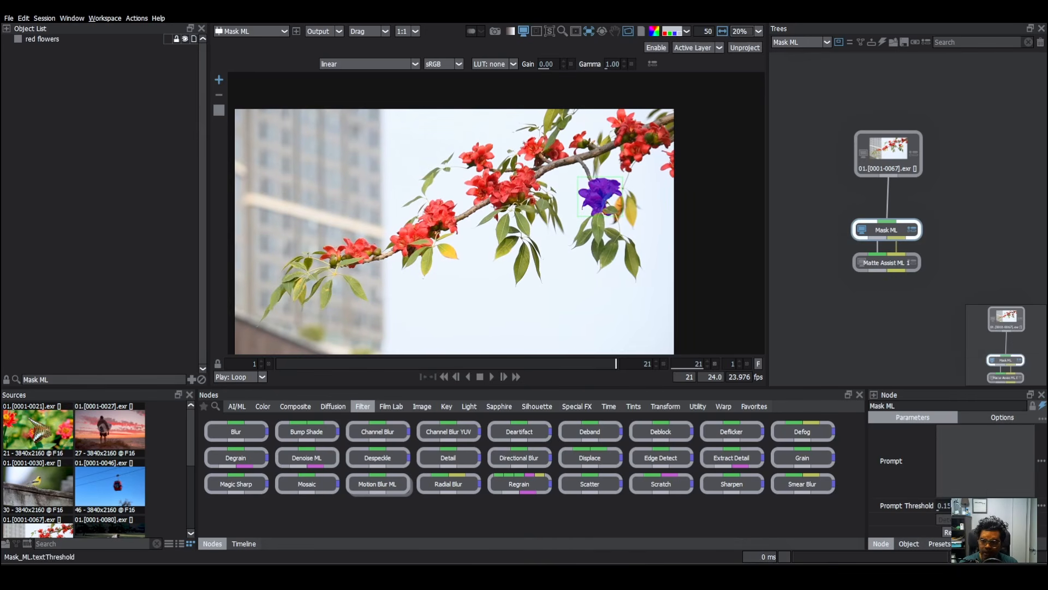
left_click(962, 446)
type("Red Flowers")
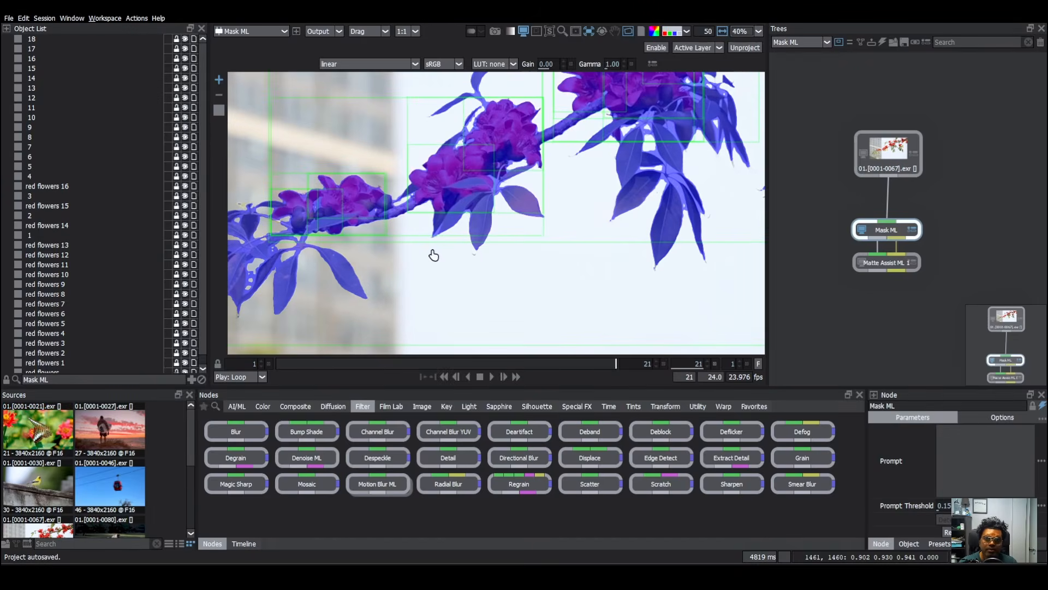
scroll(491, 243, "down", 2)
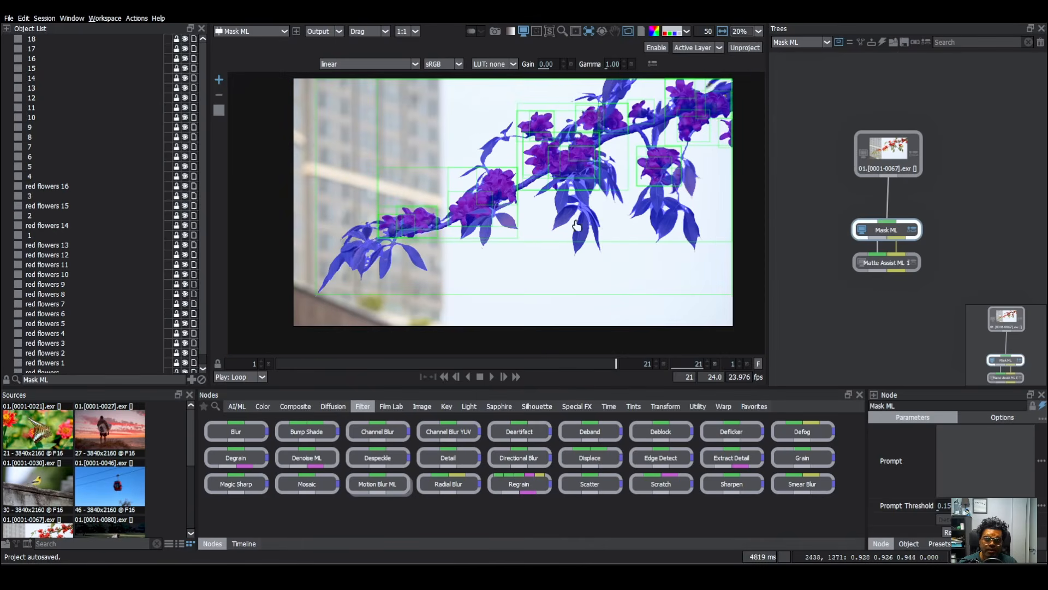
Set the flower Mask ML node's prompt threshold to 0.25.
left_click(942, 507)
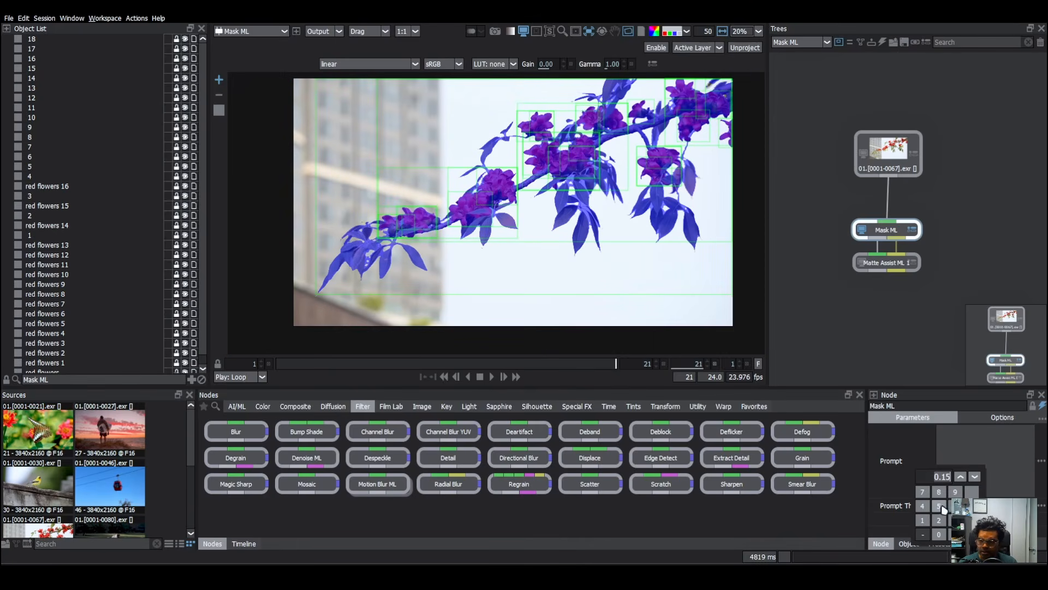
type(".25")
key("Return")
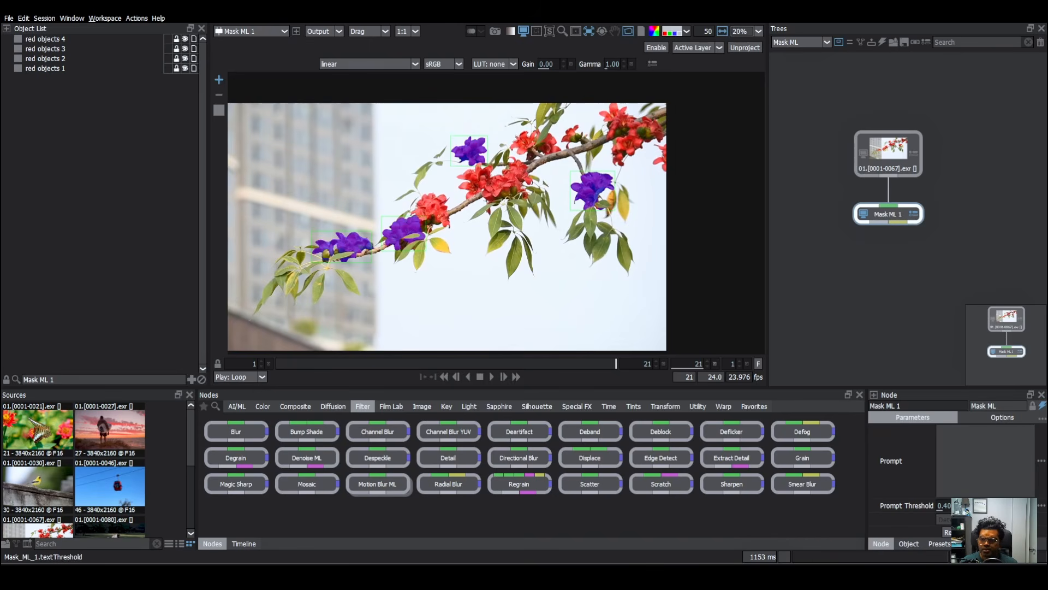
Lower the new Mask ML node's prompt threshold to 0.25 and detect the red objects on frame 21 again.
left_click(944, 505)
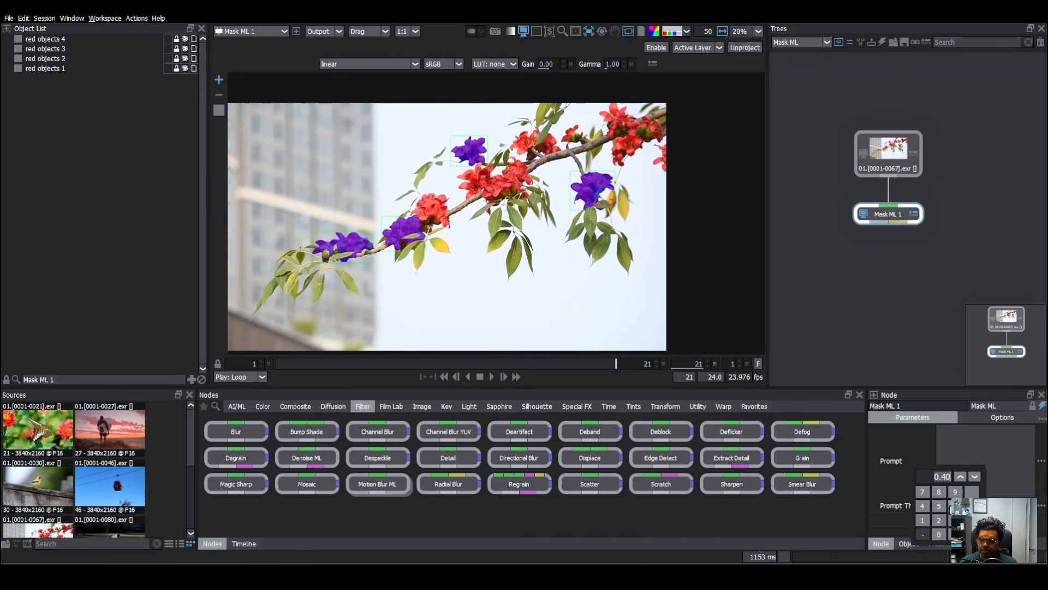
type(".2")
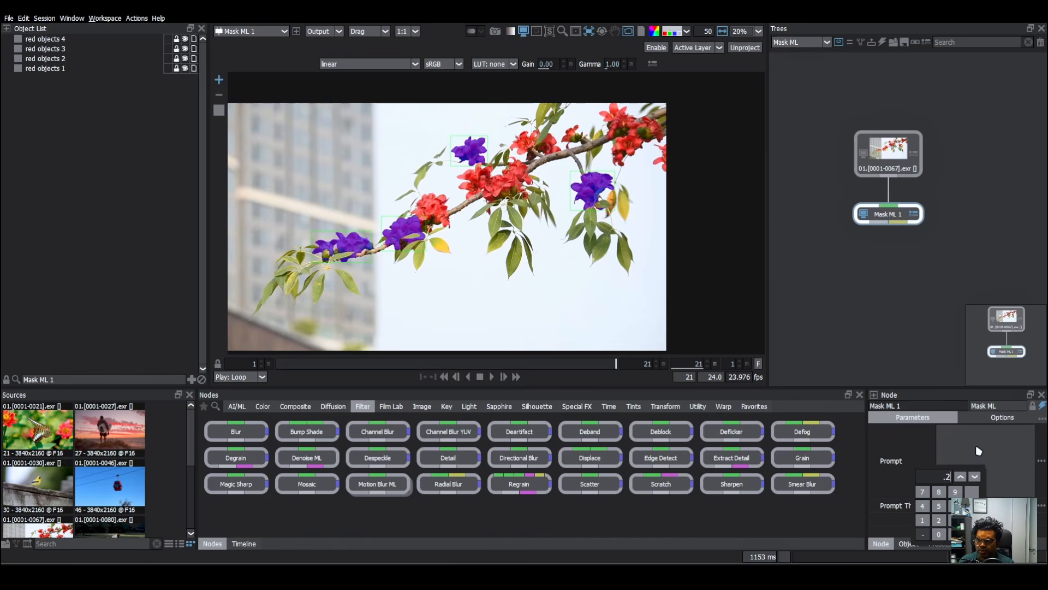
type("5")
key("Return")
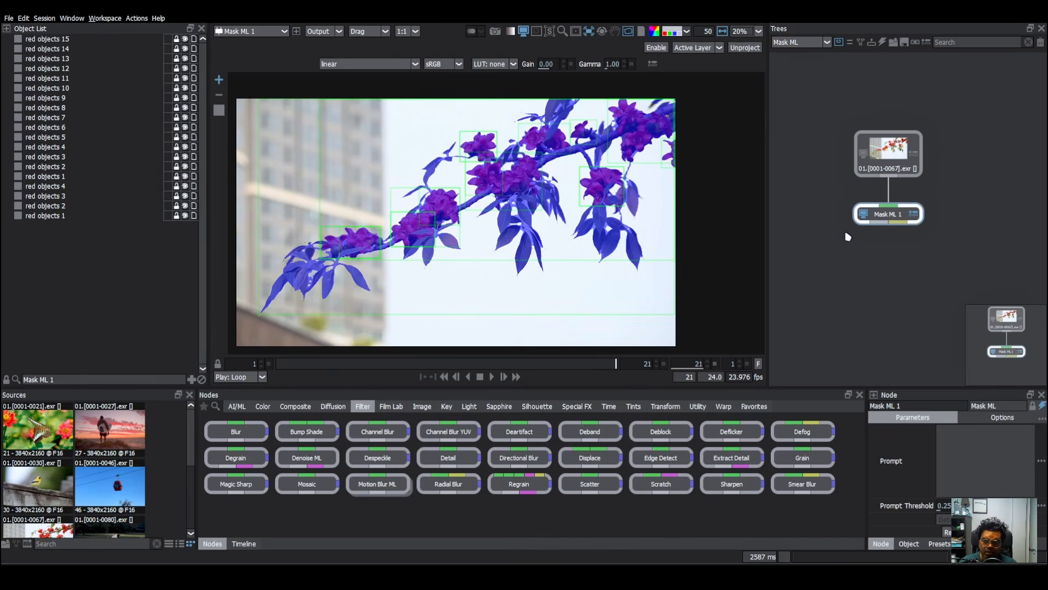
Replace the Mask ML node holding the red objects with a fresh Mask ML node after the flower source.
key("Delete")
left_click(881, 157)
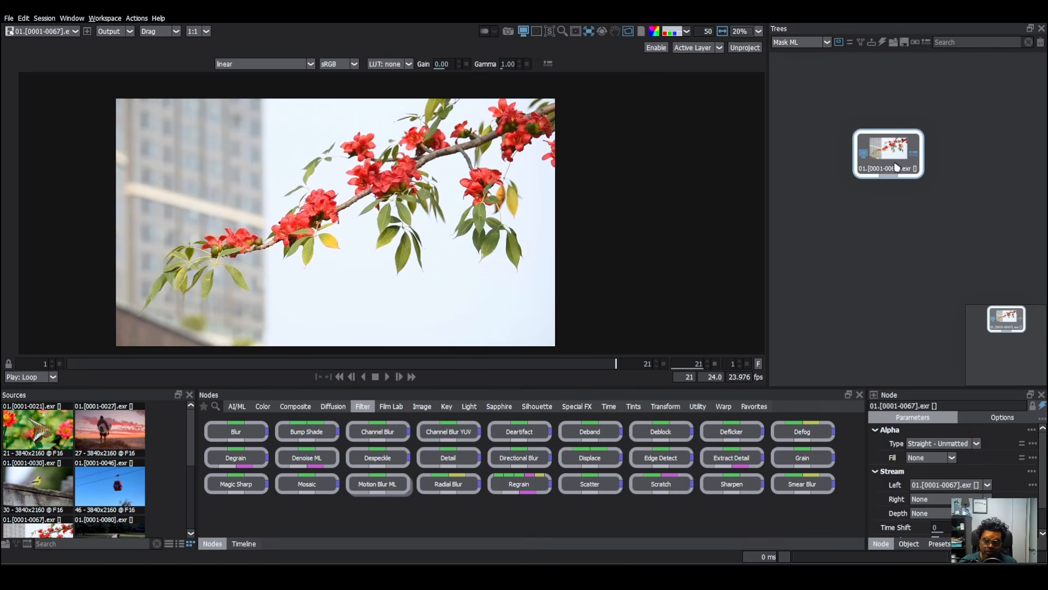
key("Tab")
type("mask")
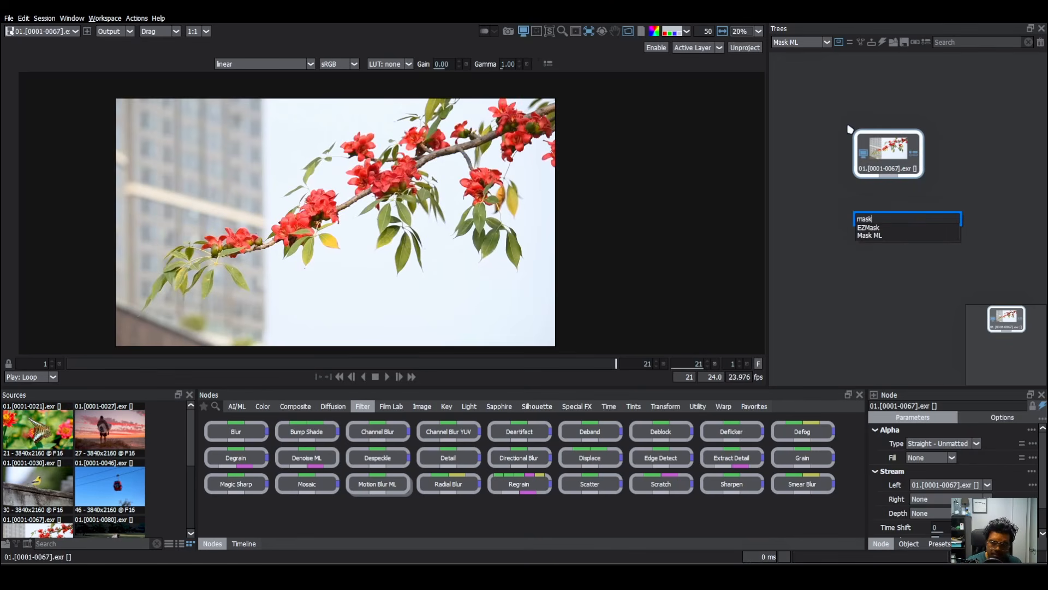
key("Down")
key("Down")
key("Return")
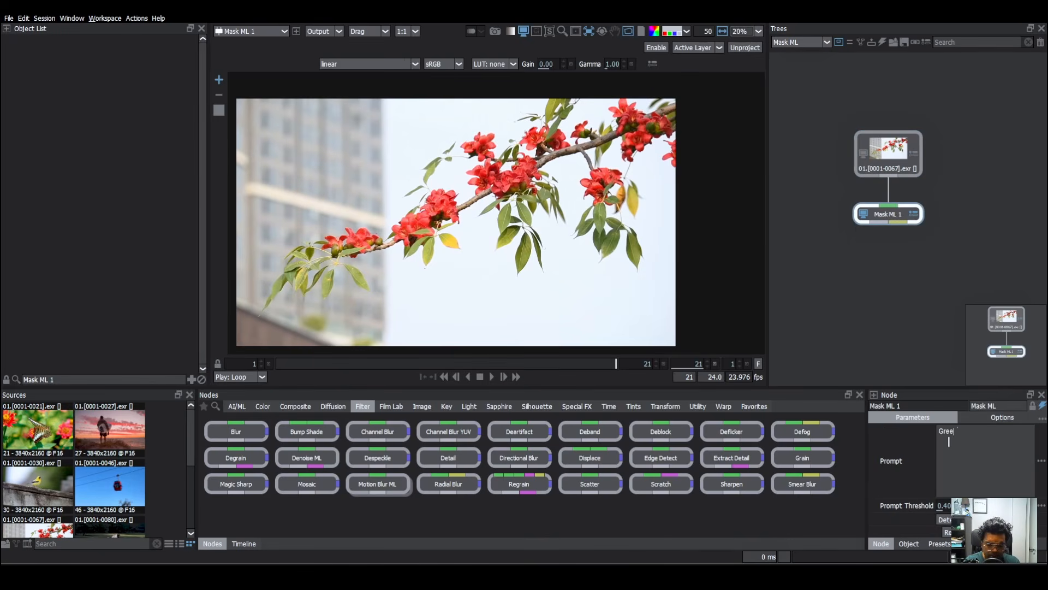
Detect the leaves on frame 21 with the prompt "Green leaf", and repeat with the prompt threshold at 0.35.
left_click(949, 441)
type("Green le")
type("a")
type("a")
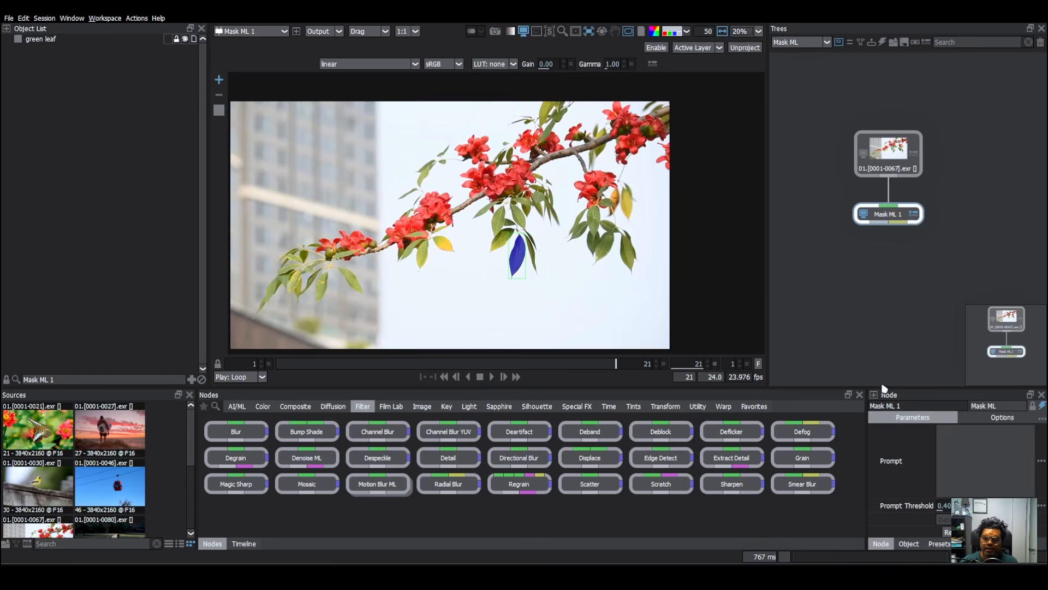
left_click(944, 505)
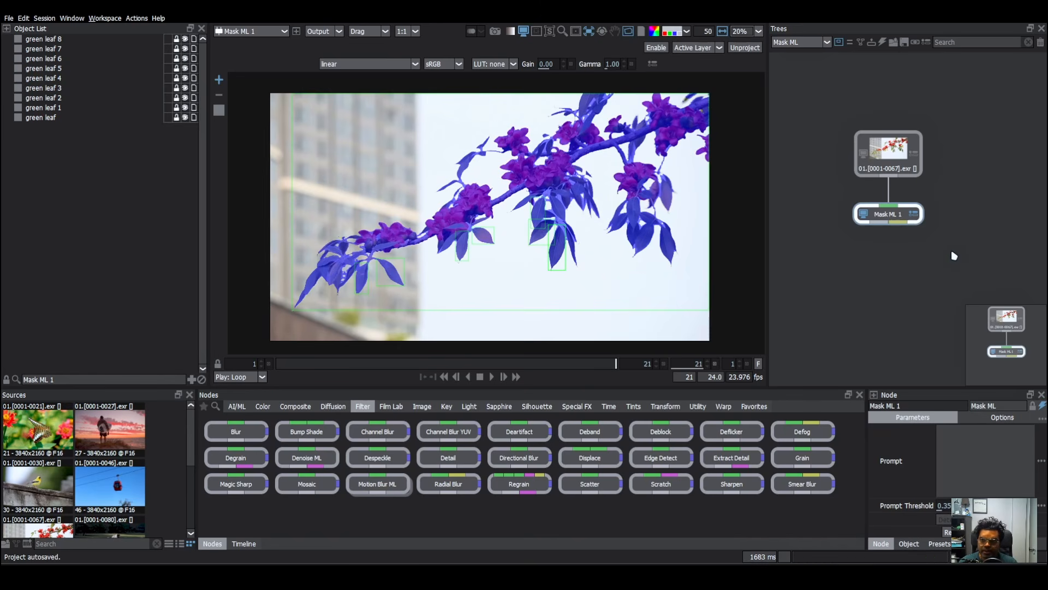
Delete the flower source and its Mask ML node, and preview the zebra clip 01.[0001-0080].exr in the new session.
left_click_drag(826, 266, 940, 141)
key("Delete")
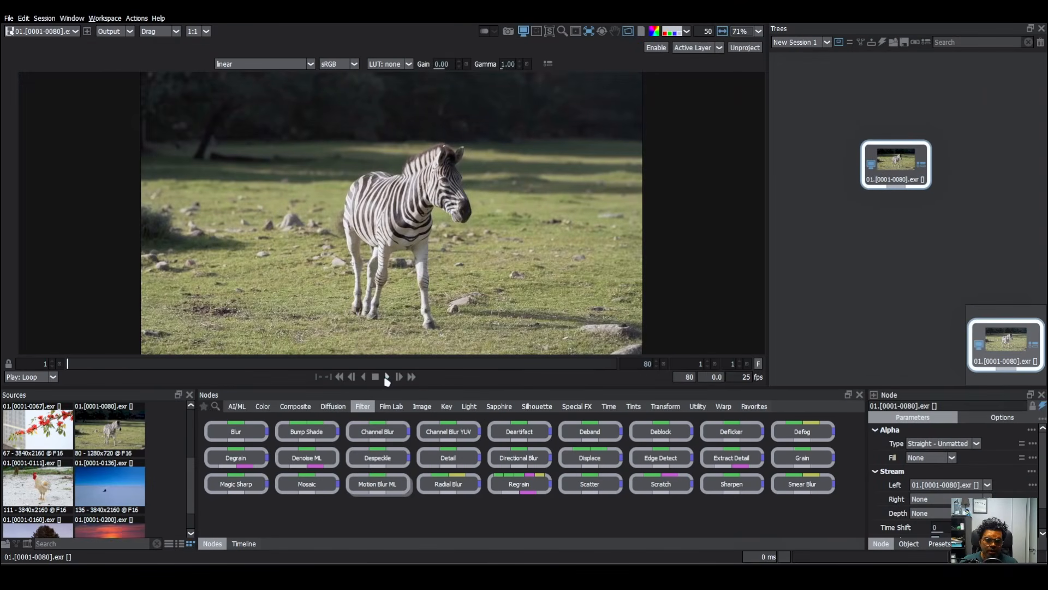
left_click(387, 376)
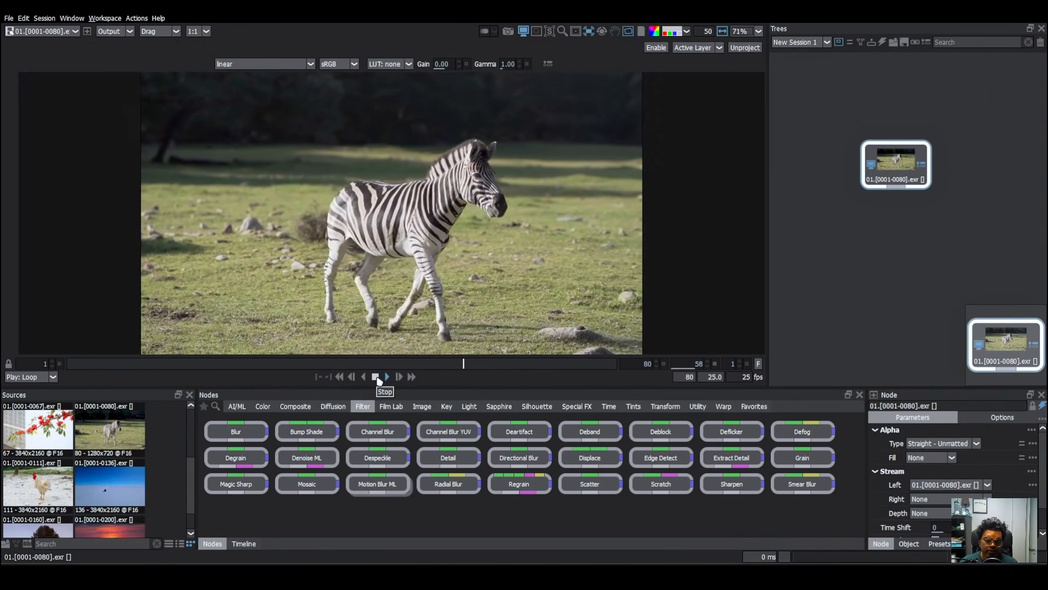
left_click(375, 376)
Add a Mask ML node after the zebra source and detect the animal on frame 23 with the prompt "Zebra".
key("Tab")
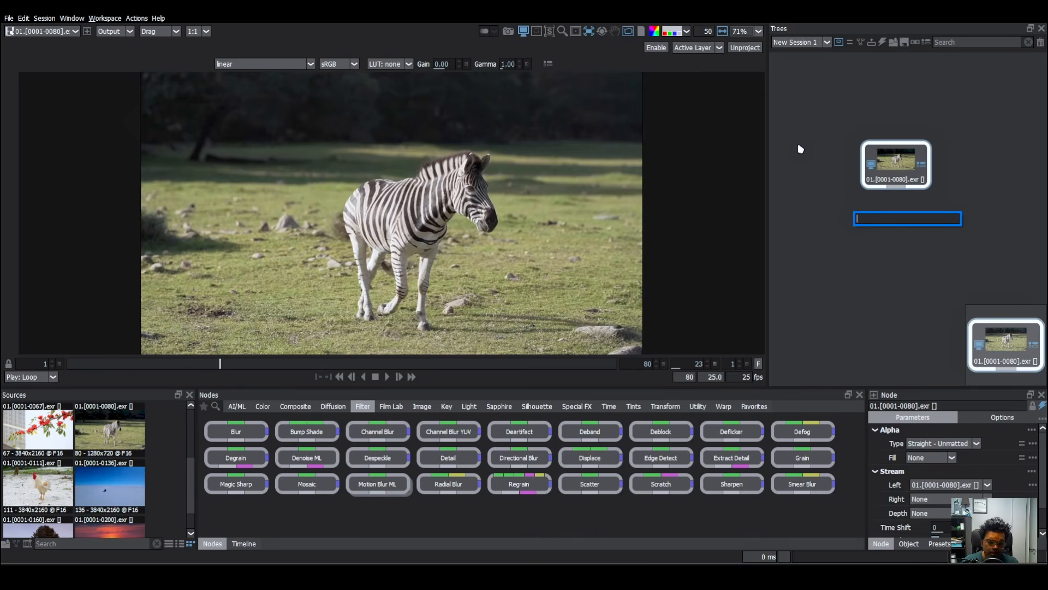
type("mask")
key("Down")
key("Return")
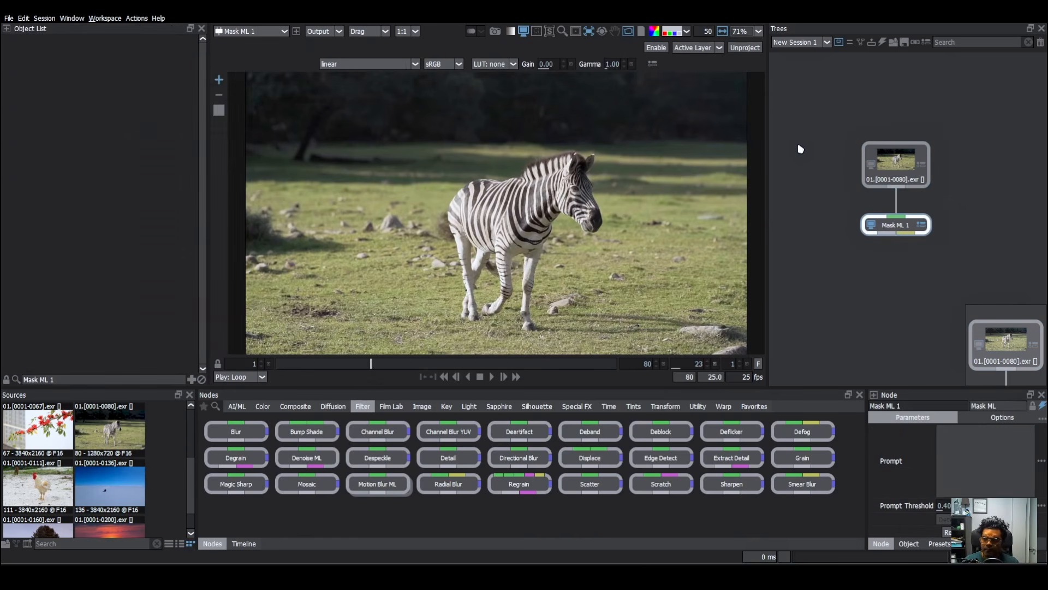
type("Zebra")
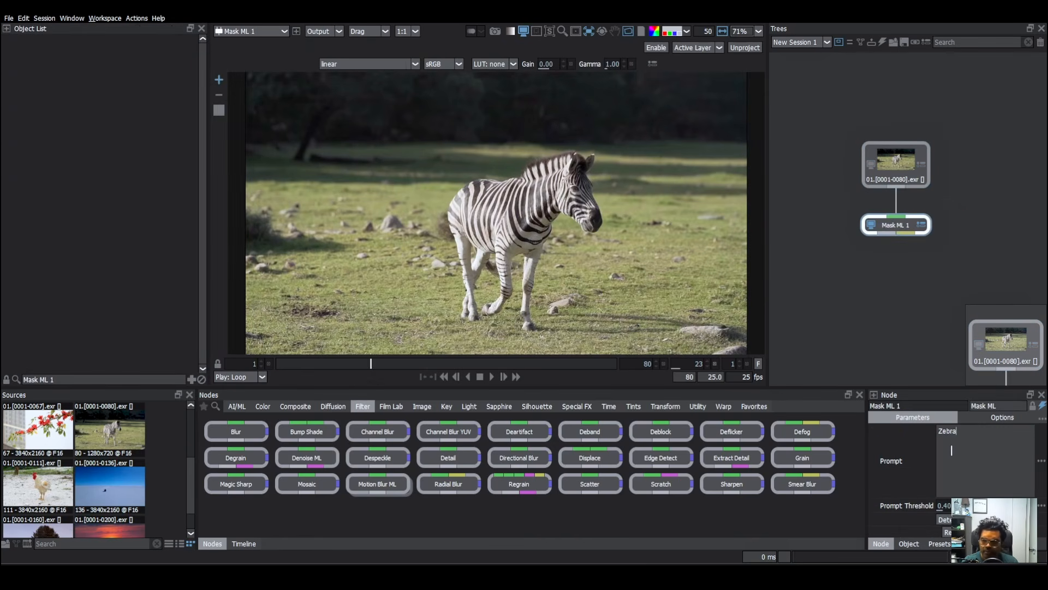
left_click(944, 519)
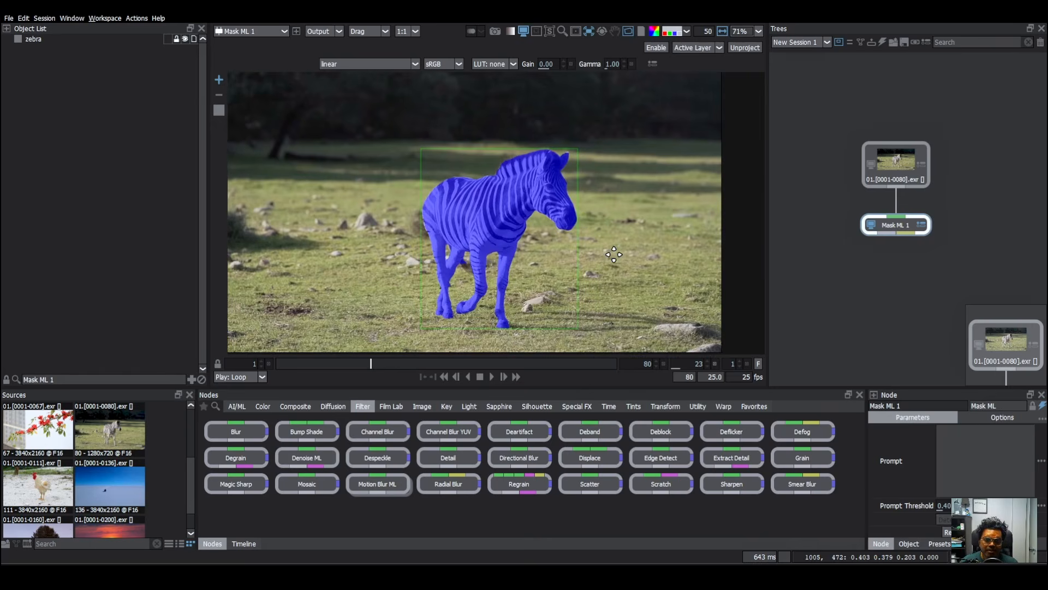
Inspect the zebra mask up close, play the clip through the Mask ML node and return to frame 23.
key("a")
key("a")
scroll(477, 267, "up", 2)
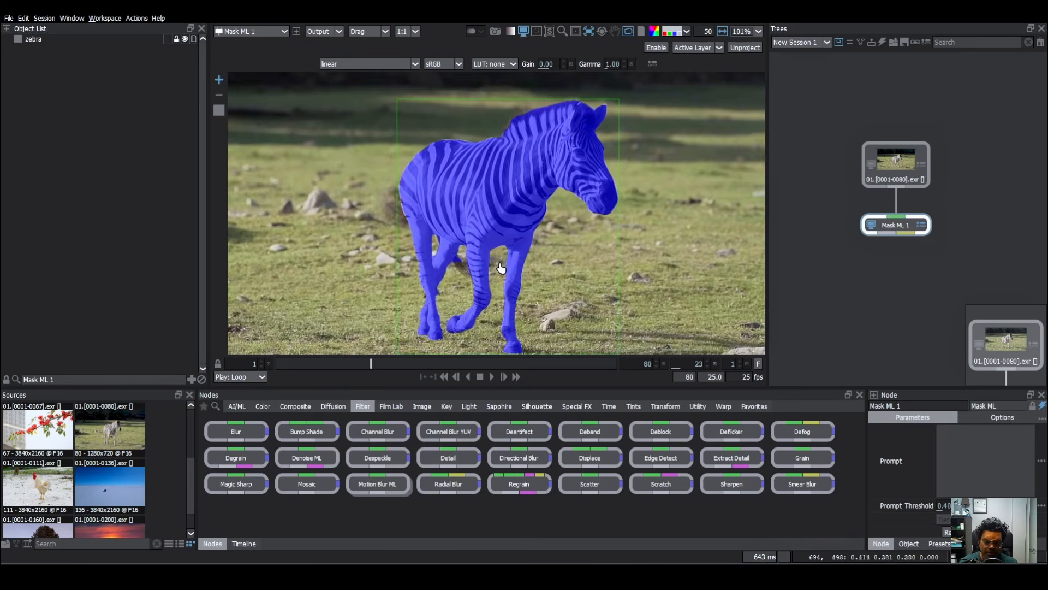
scroll(500, 264, "down", 2)
left_click(491, 377)
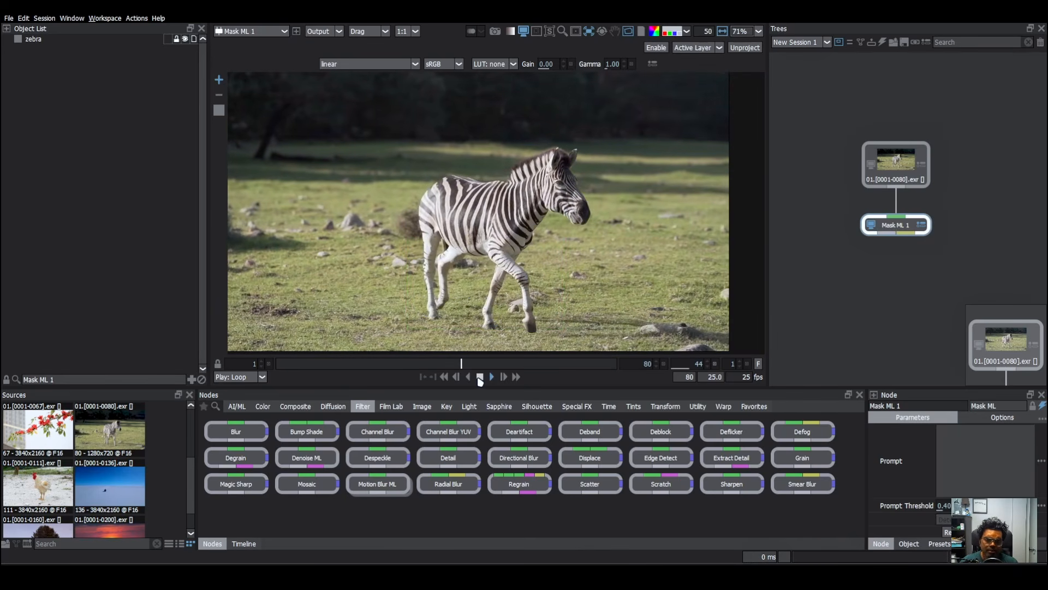
left_click_drag(393, 363, 371, 363)
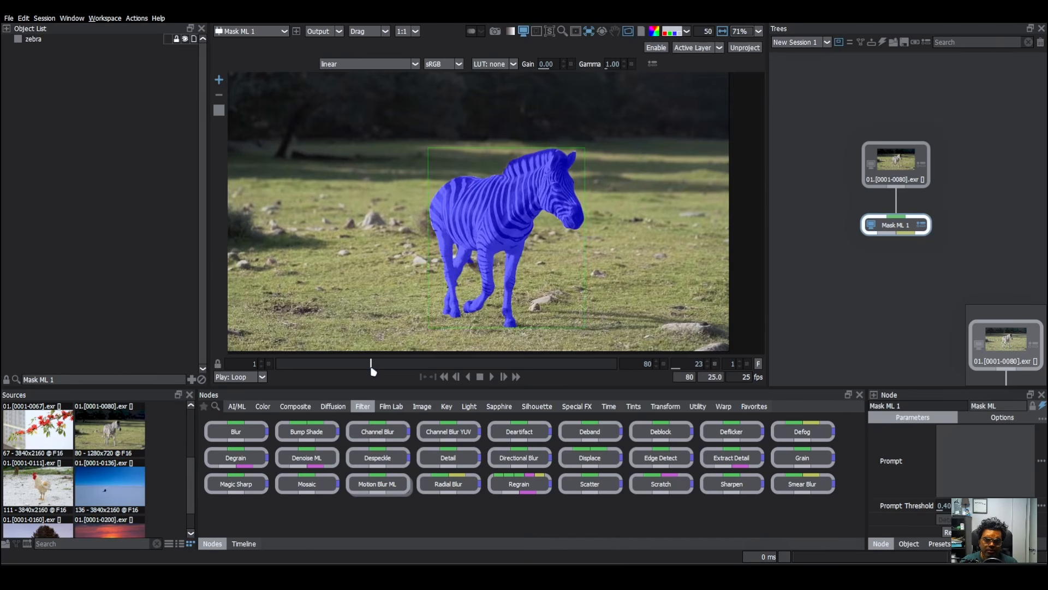
Add a Matte Assist ML node after the zebra's Mask ML node and play the clip to check the propagated matte.
left_click_drag(889, 224, 879, 218)
key("Tab")
type("matte")
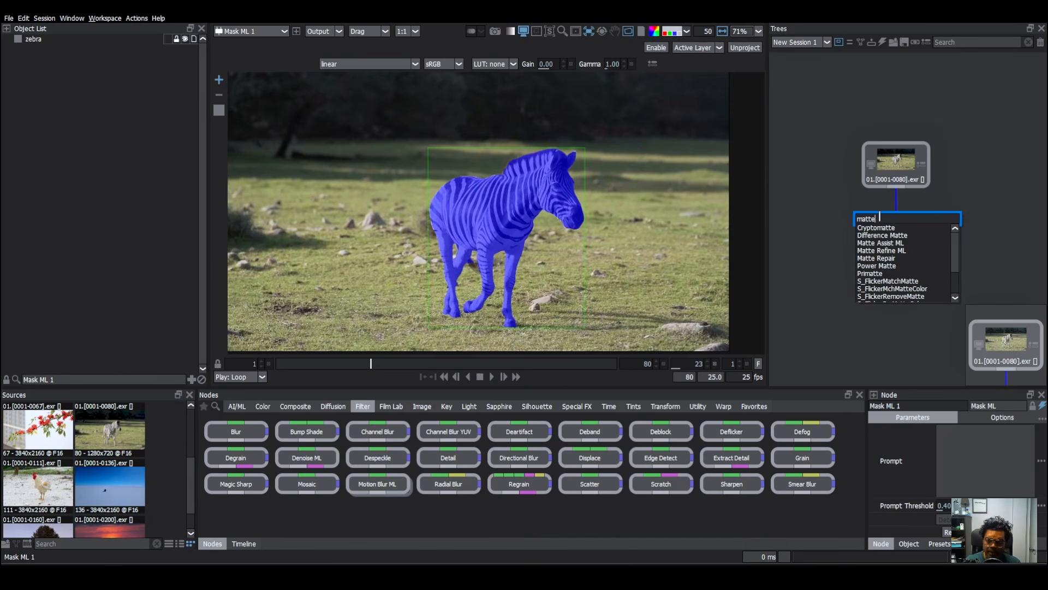
key("Down")
key("Down")
key("Down")
key("Return")
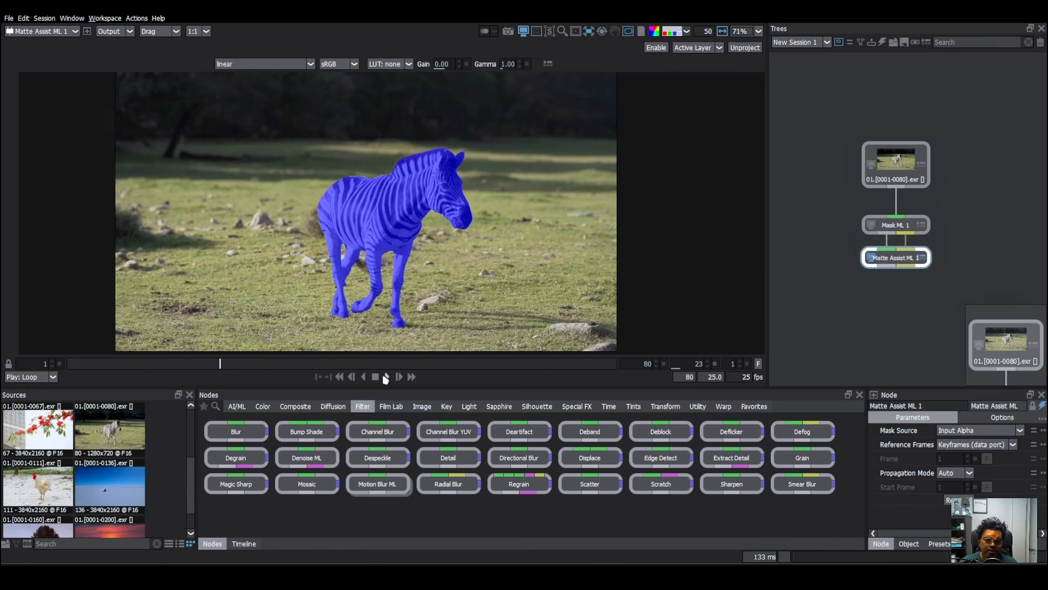
left_click(386, 377)
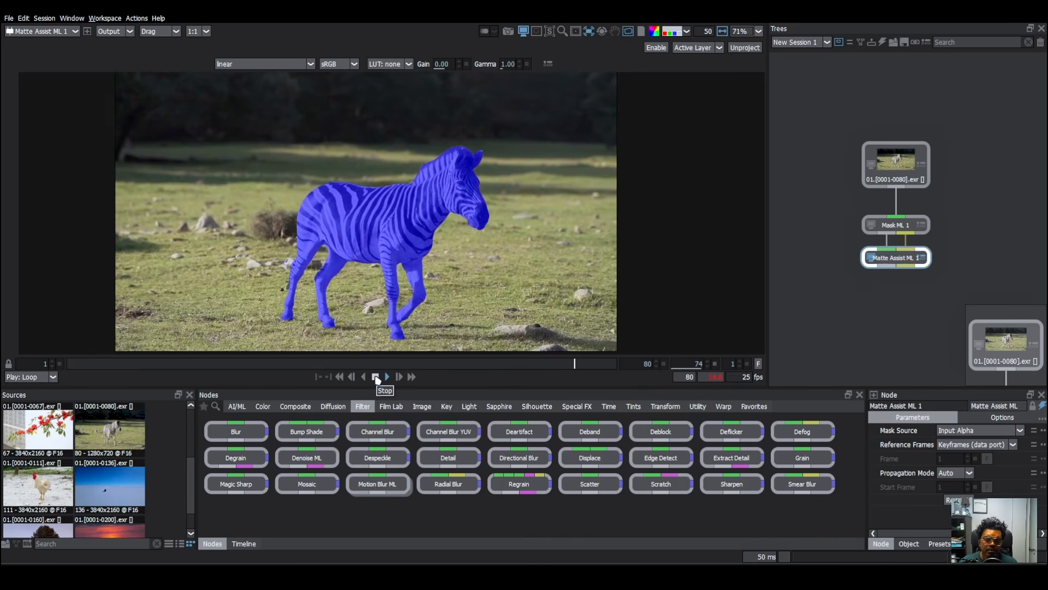
left_click(376, 377)
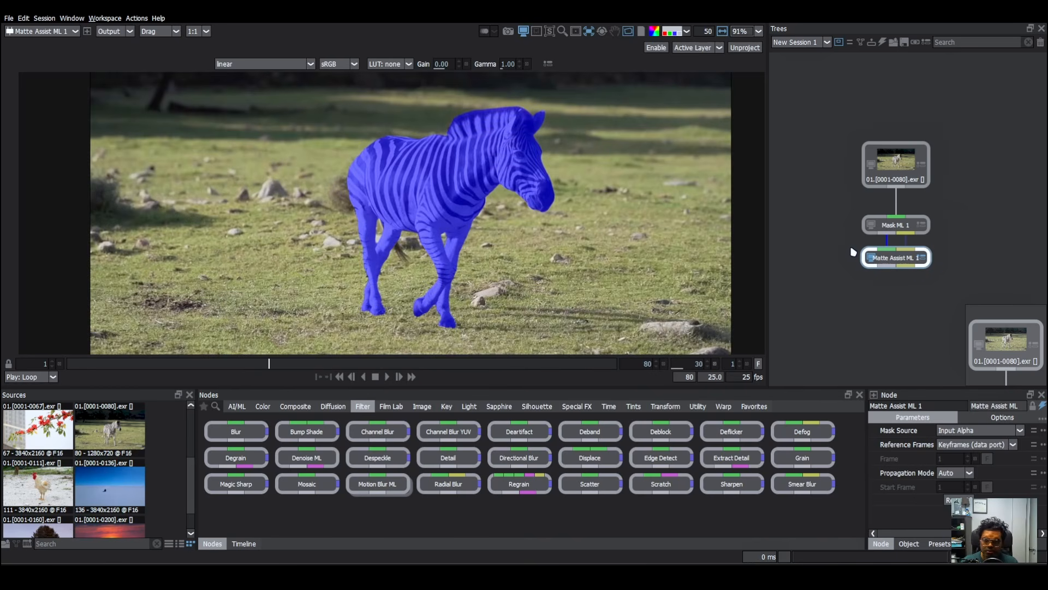
Add a Matte Refine ML node after the zebra's Matte Assist ML node.
key("Tab")
type("matte")
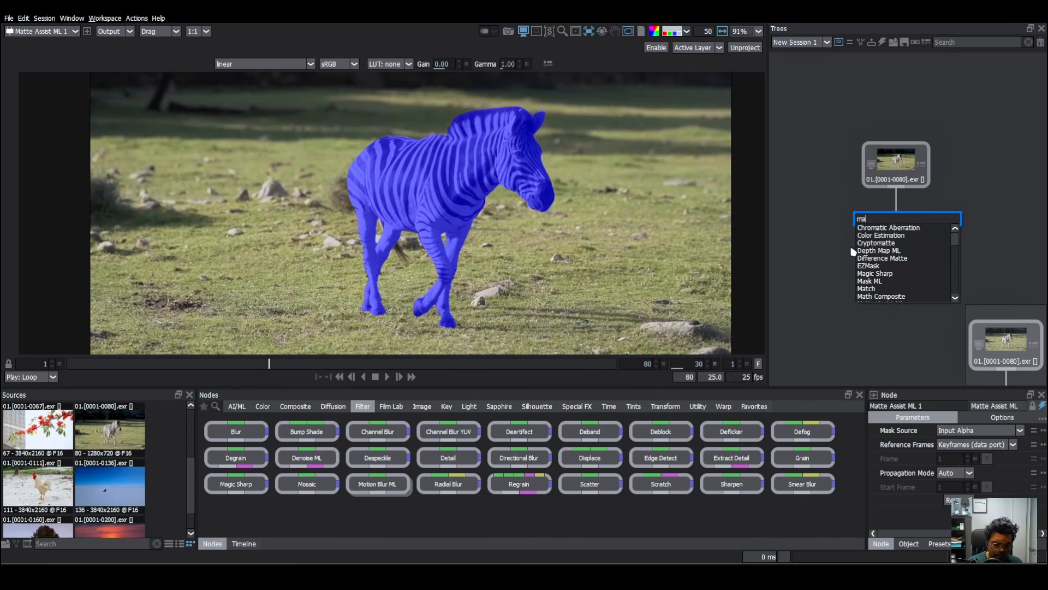
key("Down")
key("Down")
key("Down")
key("Down")
key("Return")
Compare the zebra's matte edges on frame 30 between the Matte Refine ML and Matte Assist ML nodes.
scroll(541, 164, "up", 5)
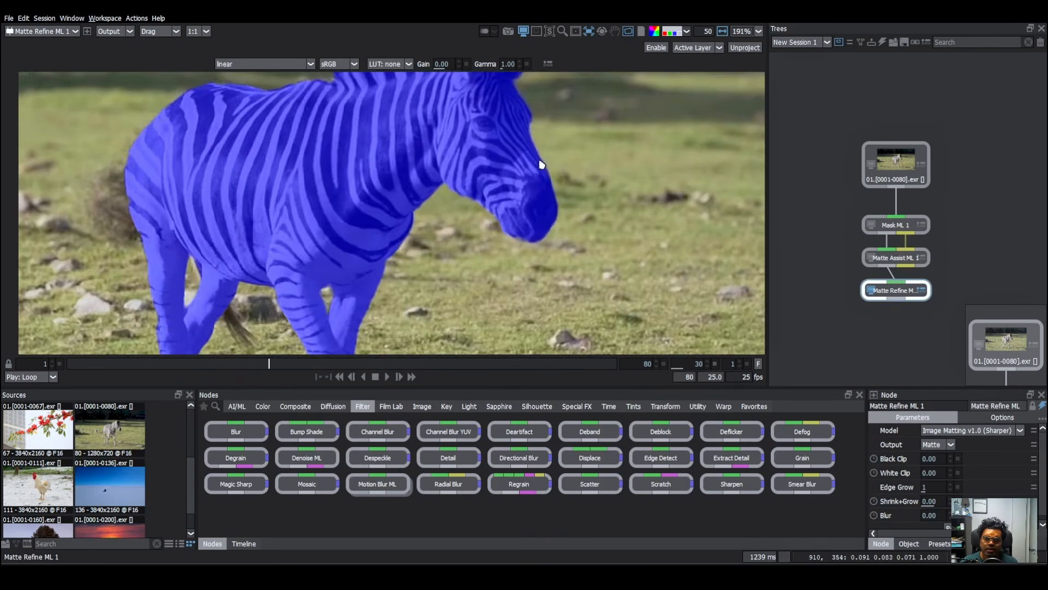
scroll(480, 158, "down", 5)
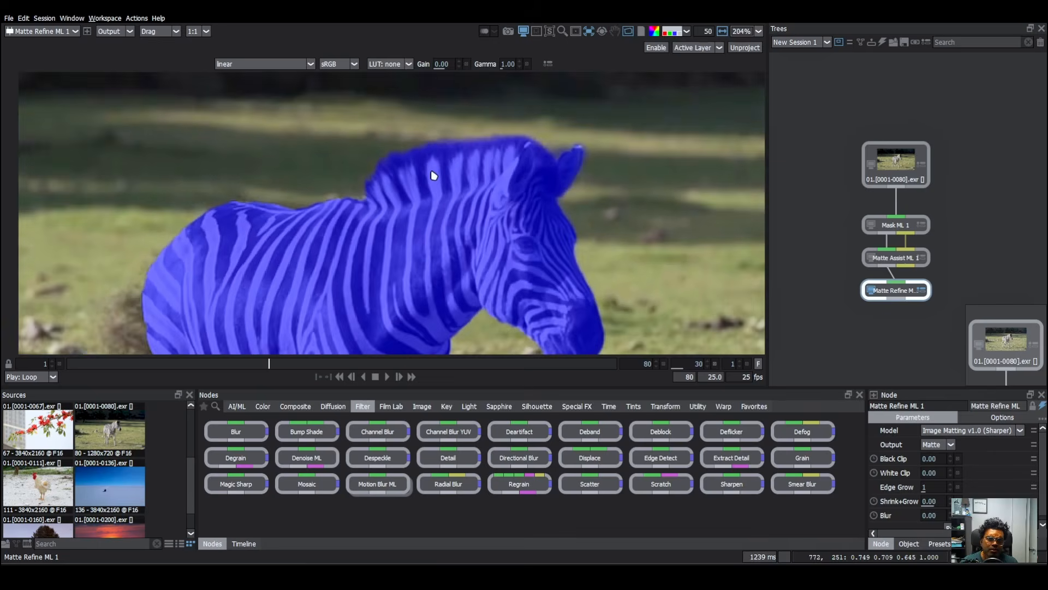
scroll(453, 184, "up", 3)
scroll(456, 212, "down", 3)
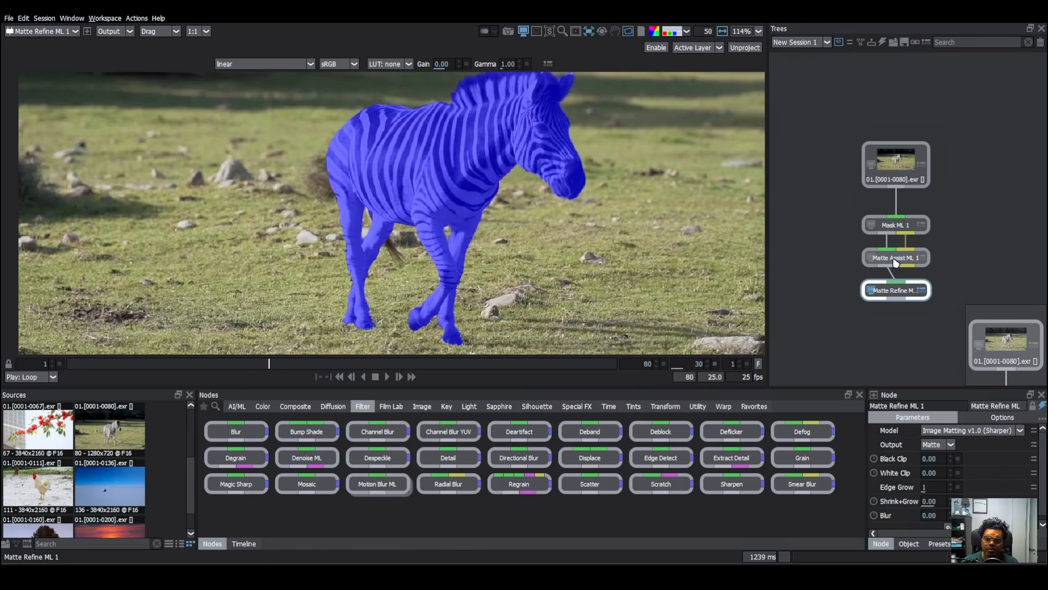
left_click(896, 257)
scroll(420, 234, "up", 3)
scroll(420, 234, "up", 2)
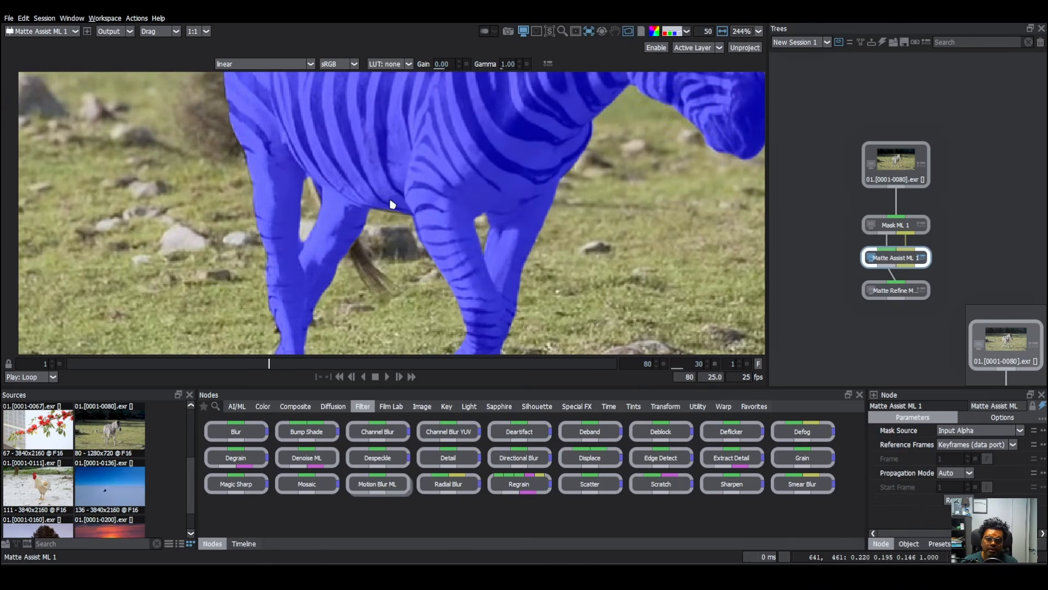
left_click(896, 290)
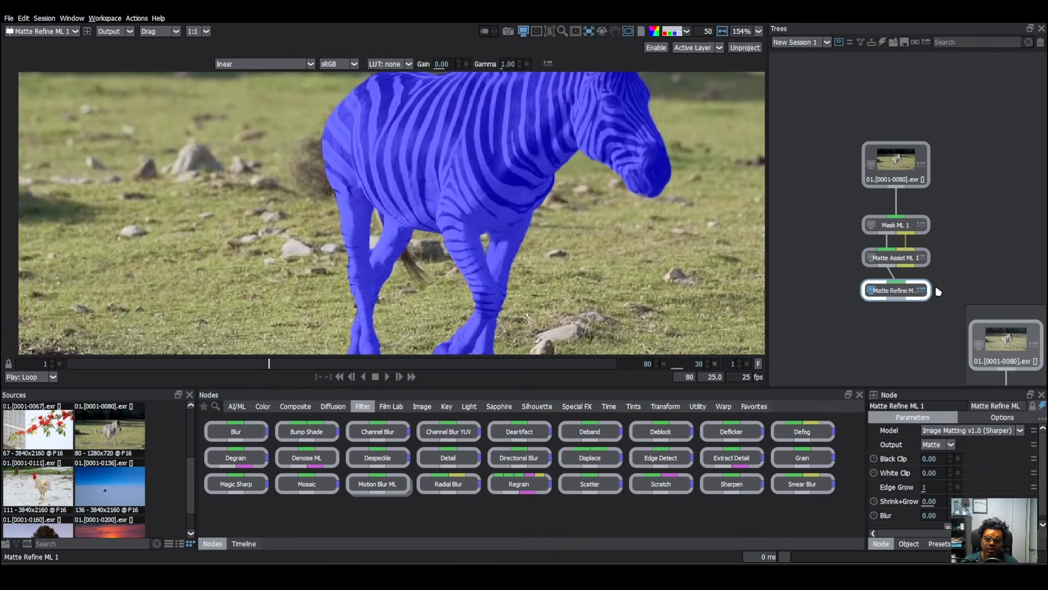
scroll(594, 251, "up", 4)
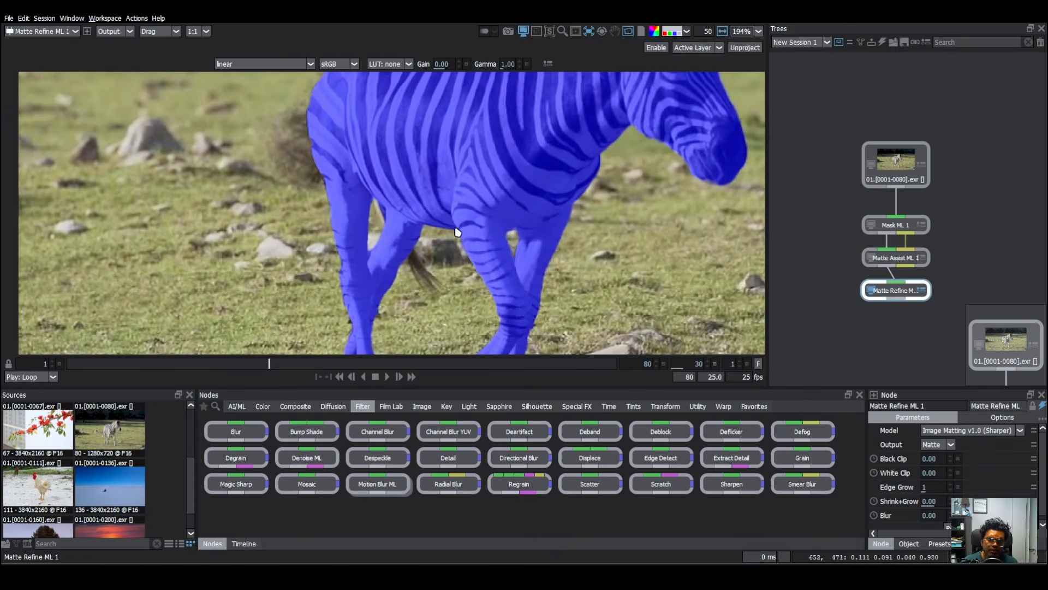
scroll(457, 232, "down", 3)
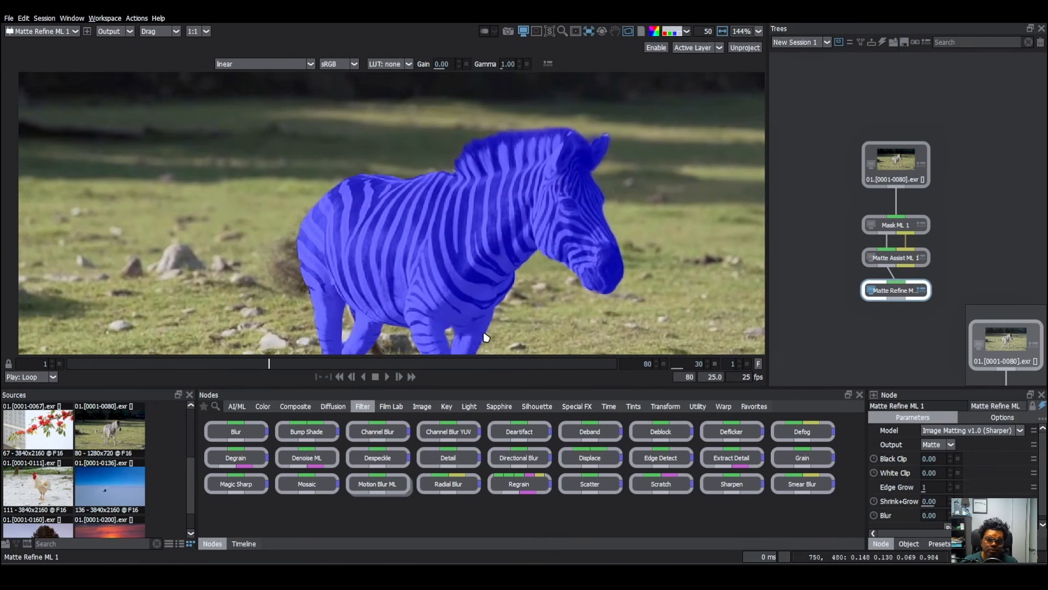
Play the zebra clip through the Matte Refine ML node to check the refined matte in motion.
key("l")
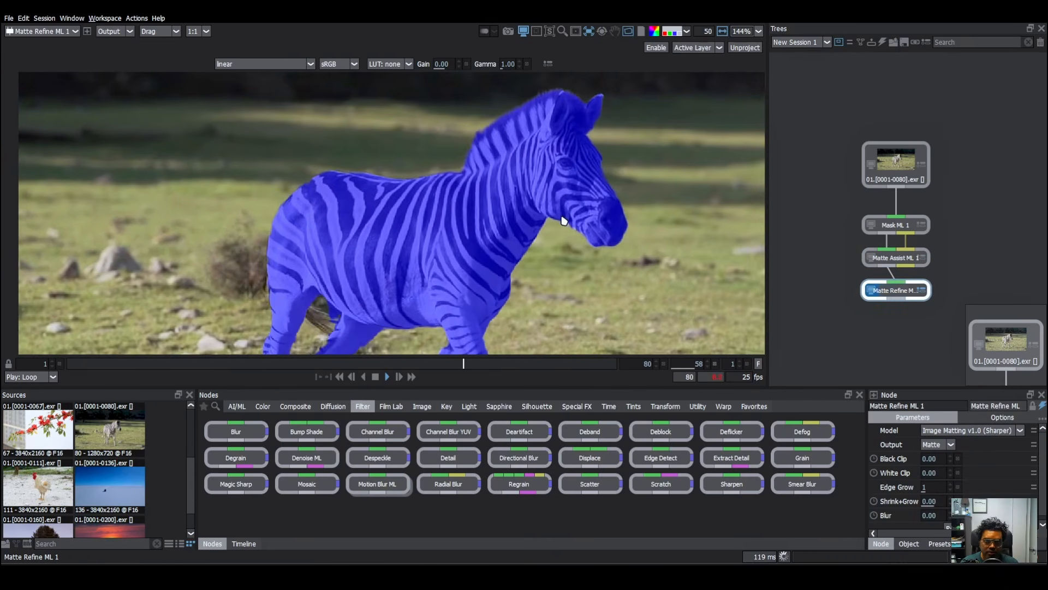
key("a")
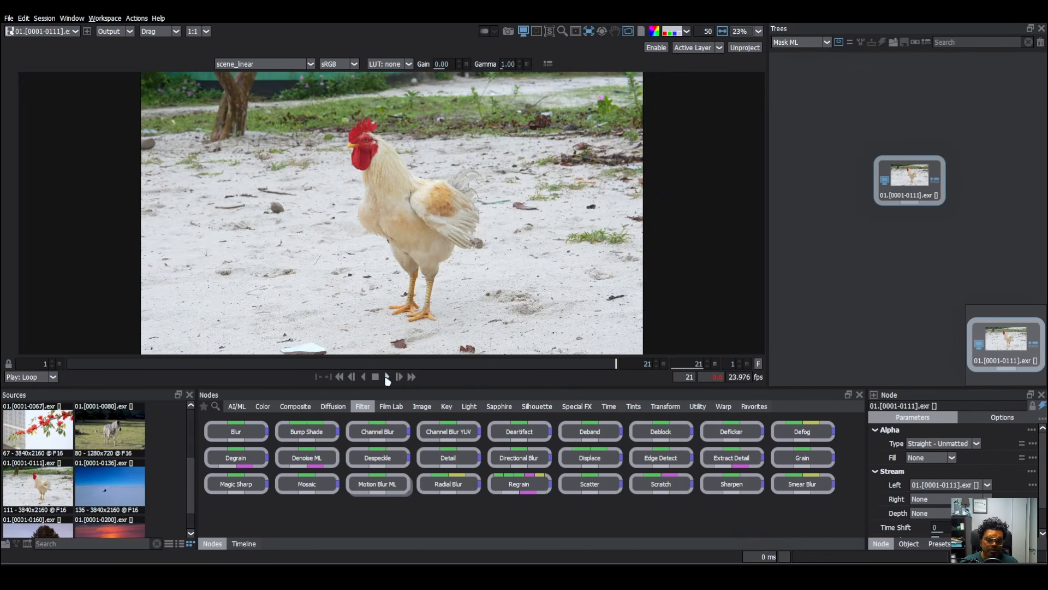
Preview the chicken clip and add a Matte Assist ML node with a Mask ML node feeding it.
left_click(387, 376)
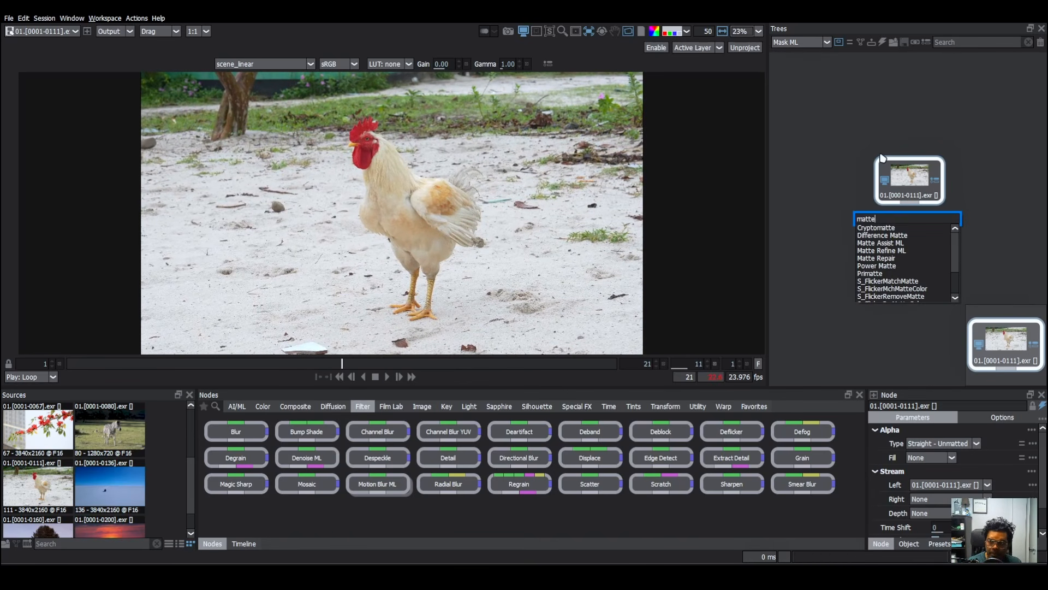
key("Down")
key("Down")
key("Down")
key("Return")
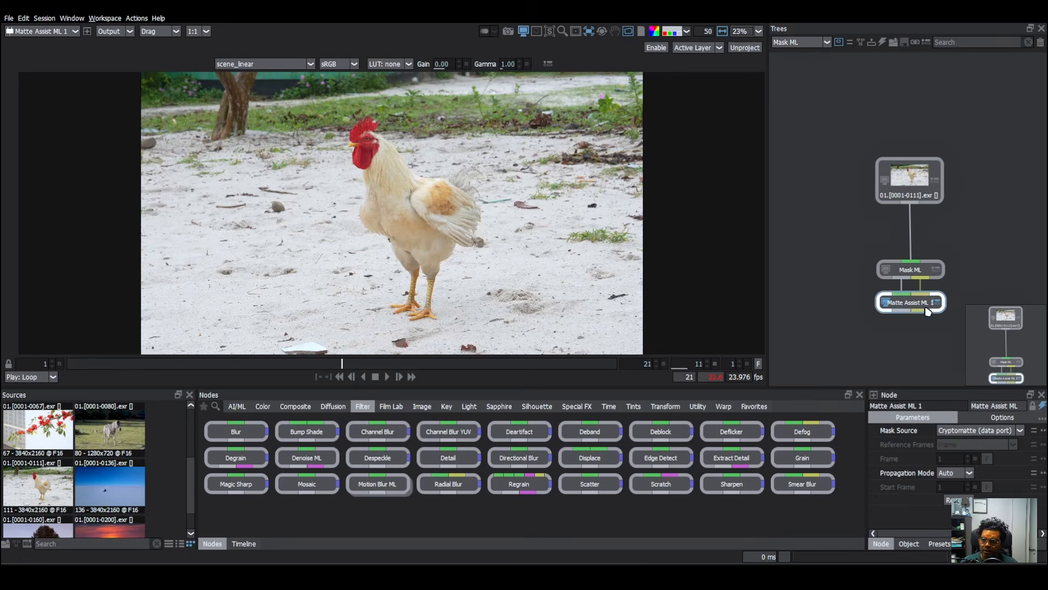
Detect the chicken in the Mask ML node on frame 11 with the prompt "Chicken".
left_click(911, 270)
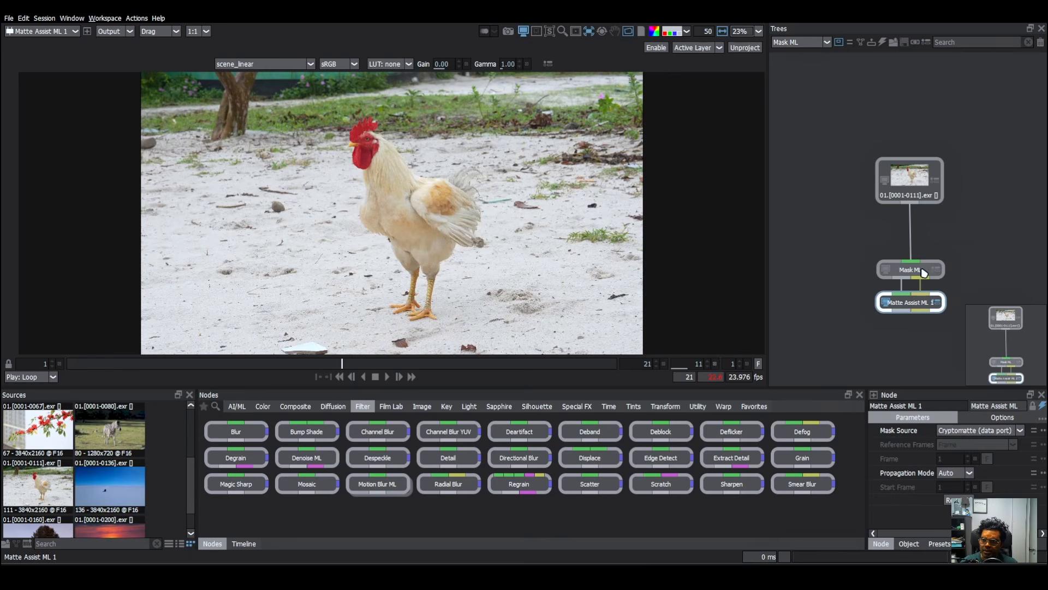
left_click(964, 426)
type("Cheicken")
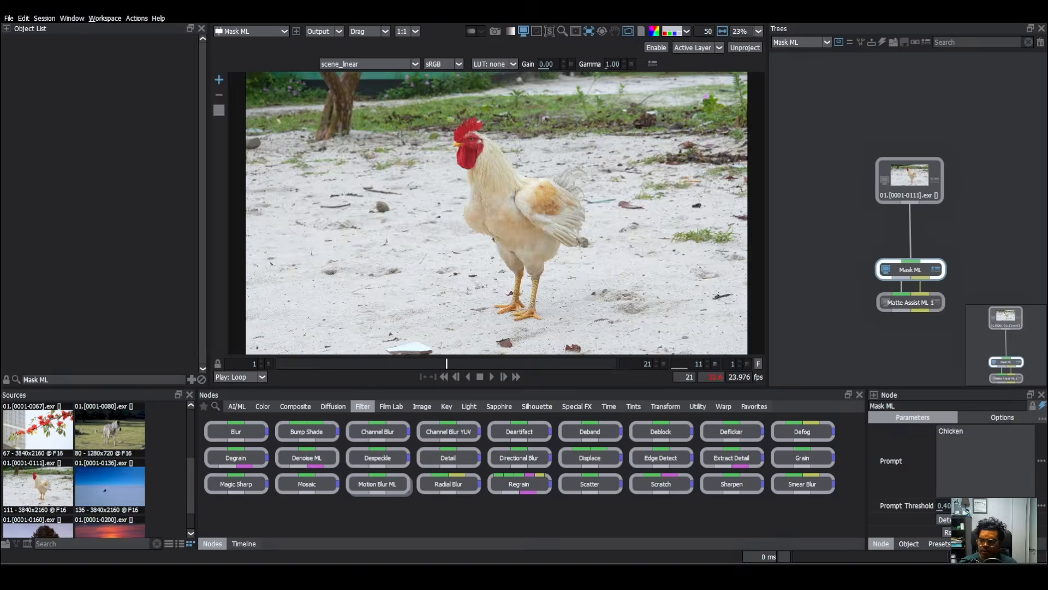
key("Return")
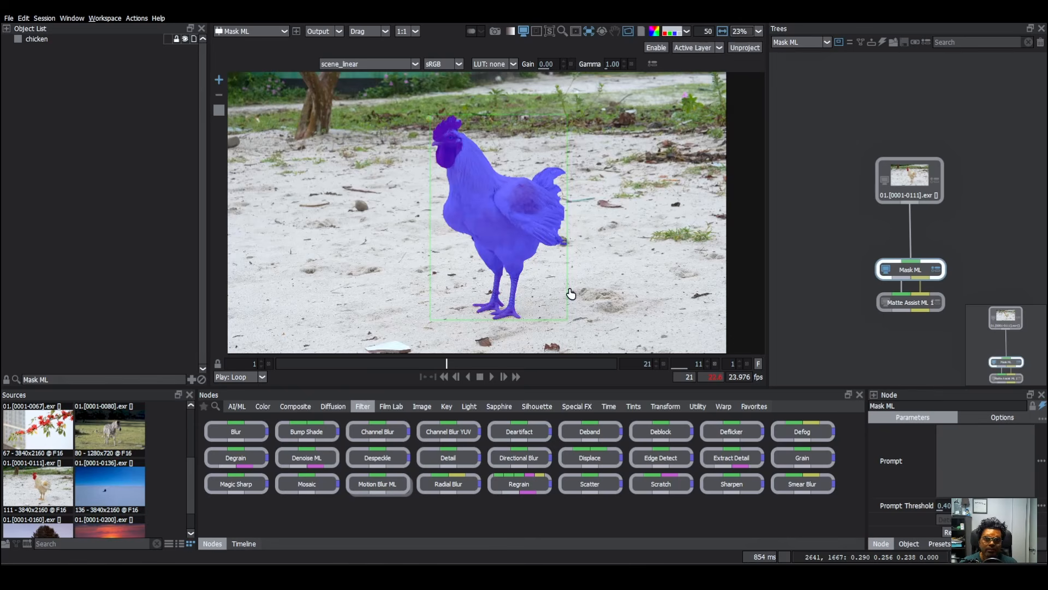
Add a Matte Refine ML node after the chicken's Matte Assist ML node.
left_click(904, 310)
type("matte")
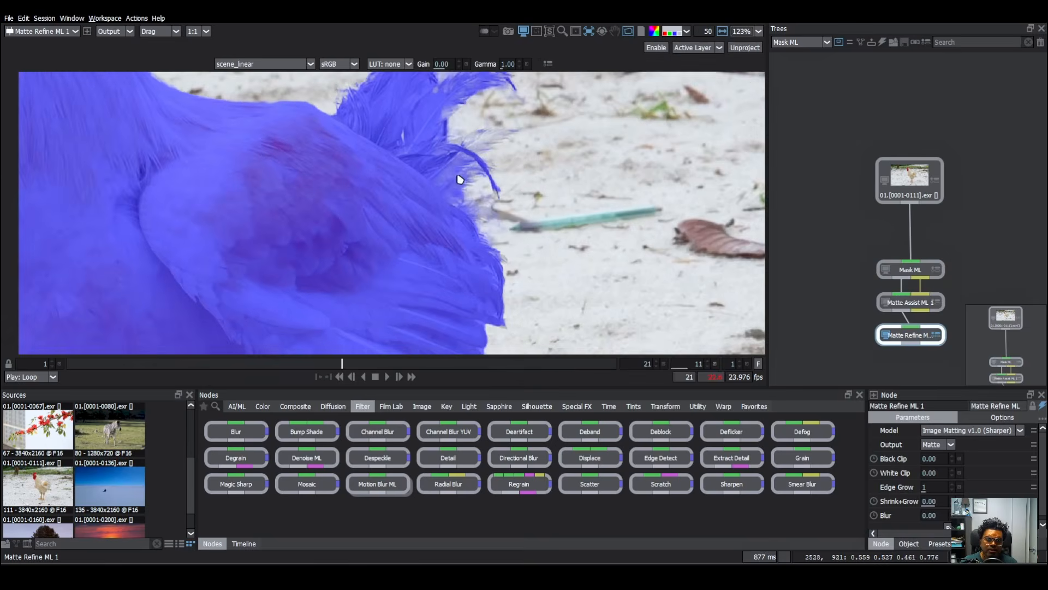
Inspect the chicken's refined tail-feather edges up close and play the clip, switching between overlay, alpha and original views.
left_click_drag(461, 180, 522, 204)
key("a")
scroll(525, 207, "down", 6)
key("a")
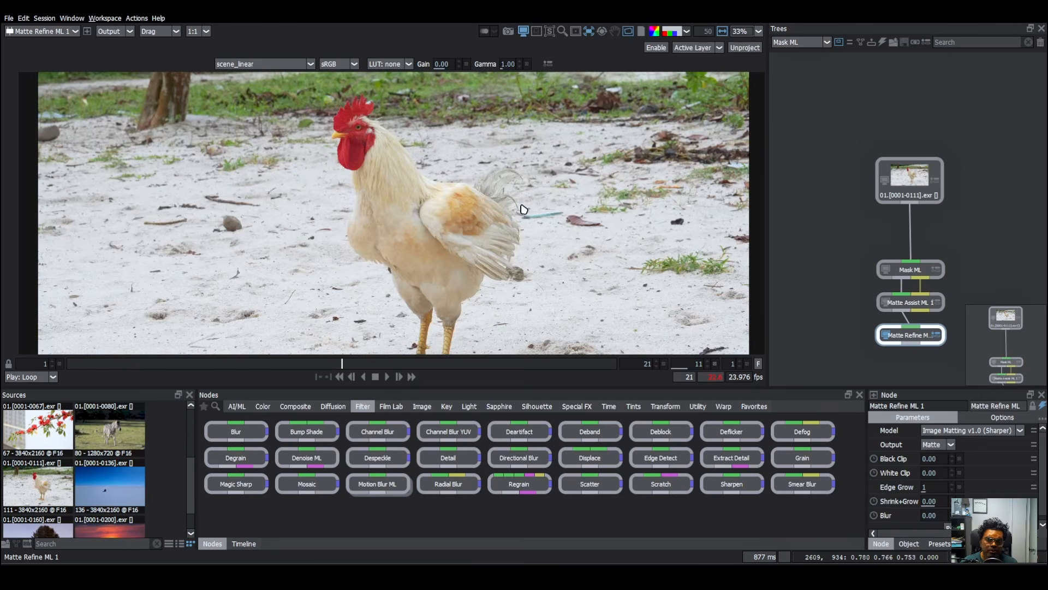
key("a")
key("a")
key("a")
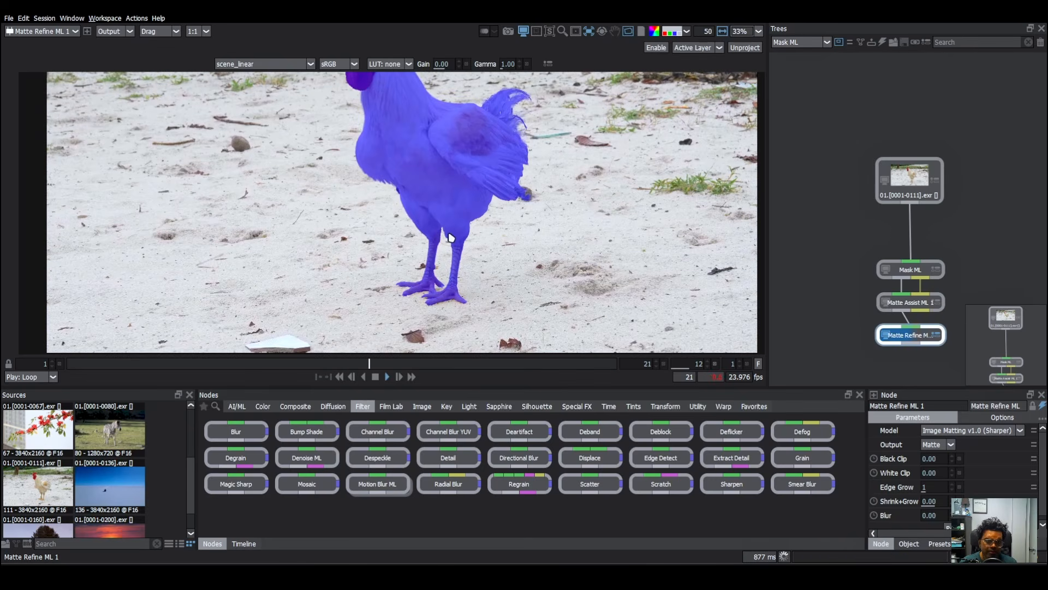
key("a")
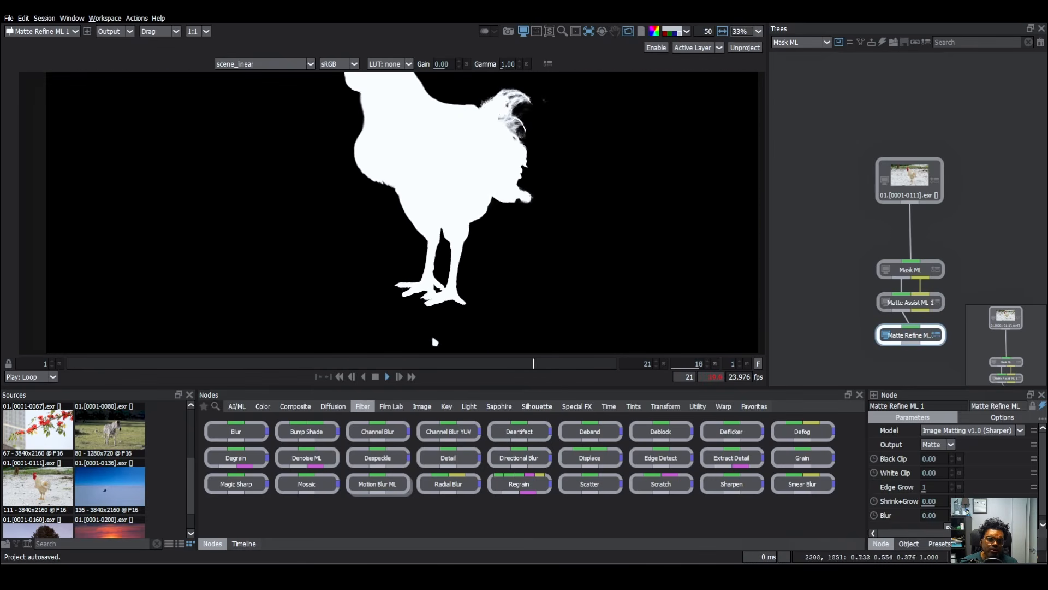
key("a")
key("a")
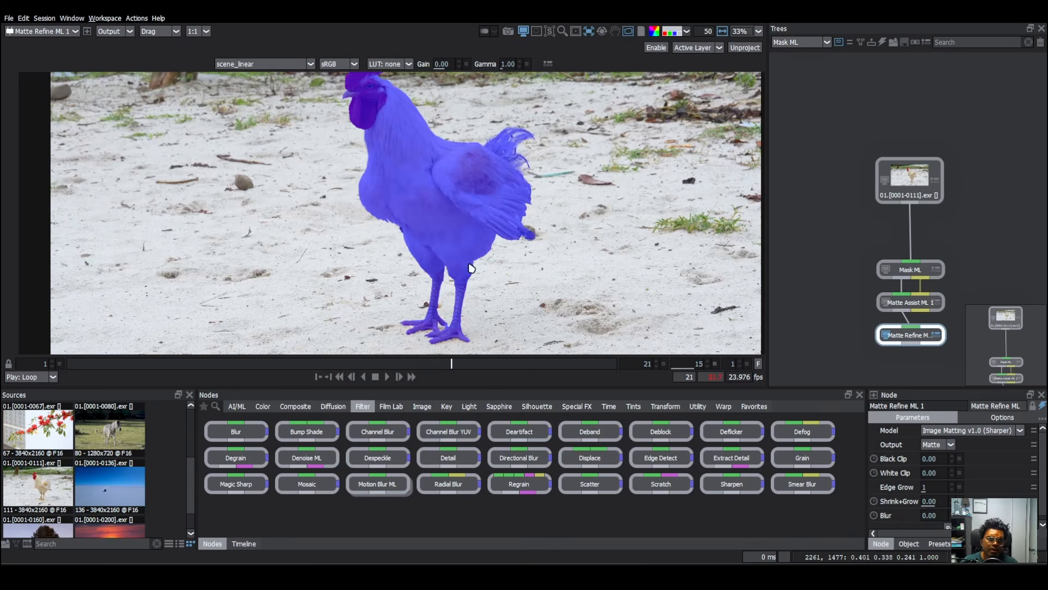
Compare the chicken's whole refined matte with the original image on frames 15 and 6.
scroll(498, 239, "down", 2)
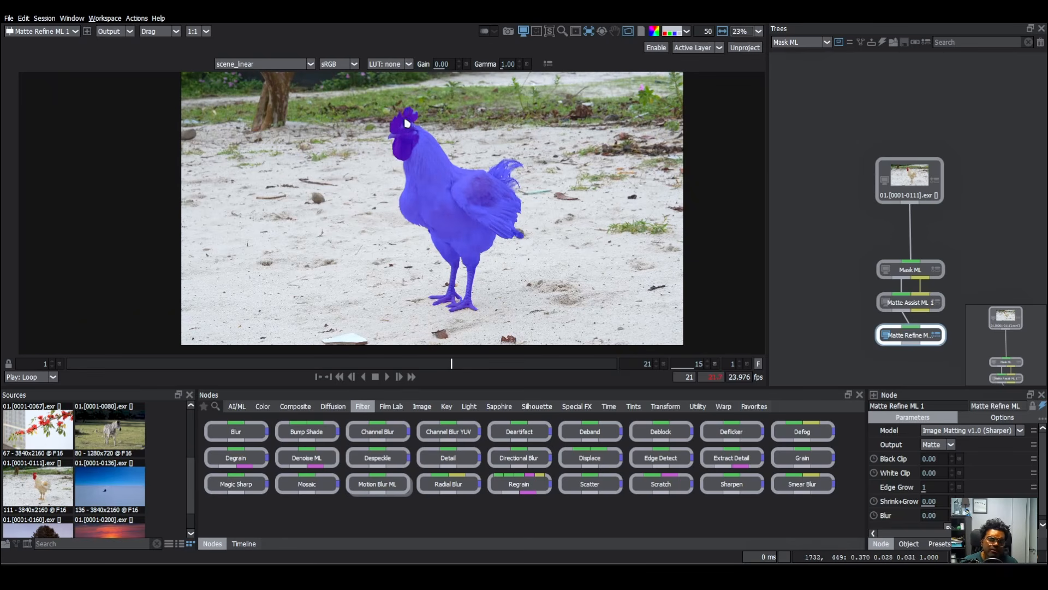
scroll(497, 246, "up", 3)
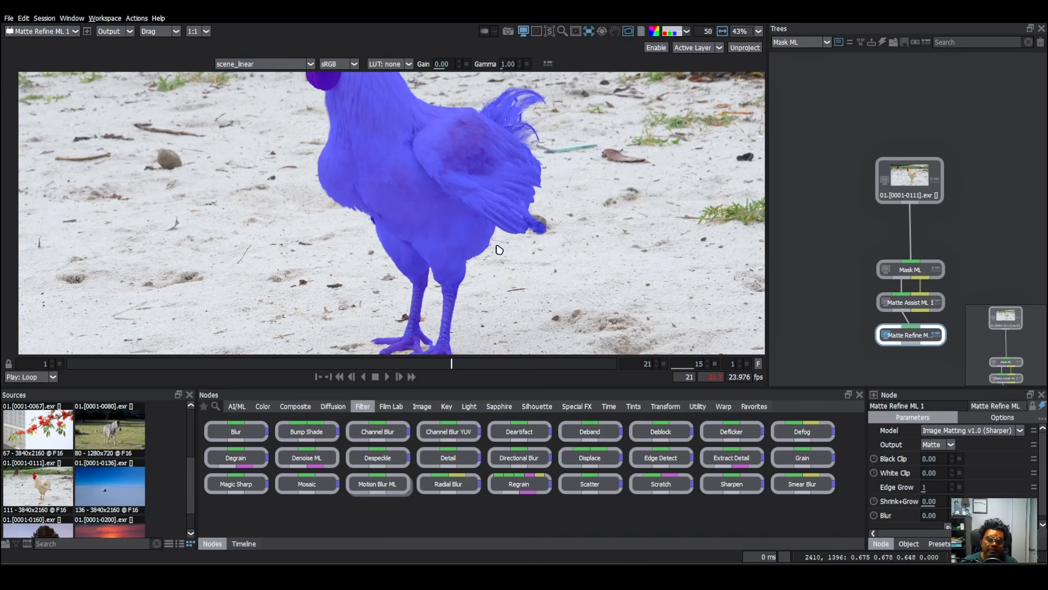
key("a")
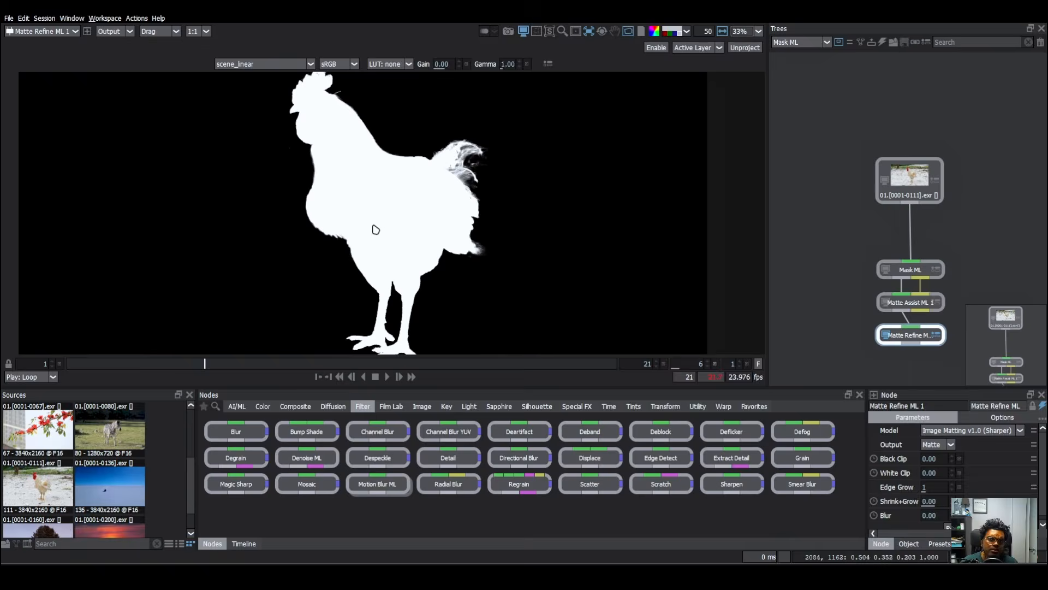
key("a")
key("a")
scroll(369, 235, "down", 3)
key("a")
scroll(370, 235, "up", 3)
key("a")
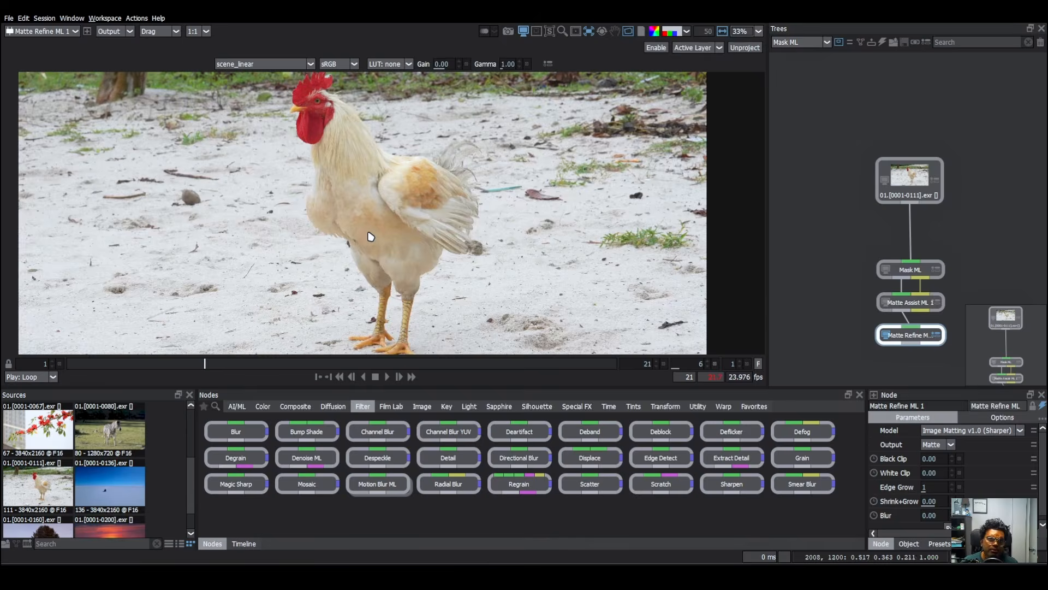
scroll(370, 237, "down", 2)
Replace the chicken's node setup with the 01.[0001-0136].exr clip and preview it.
left_click_drag(846, 318, 990, 87)
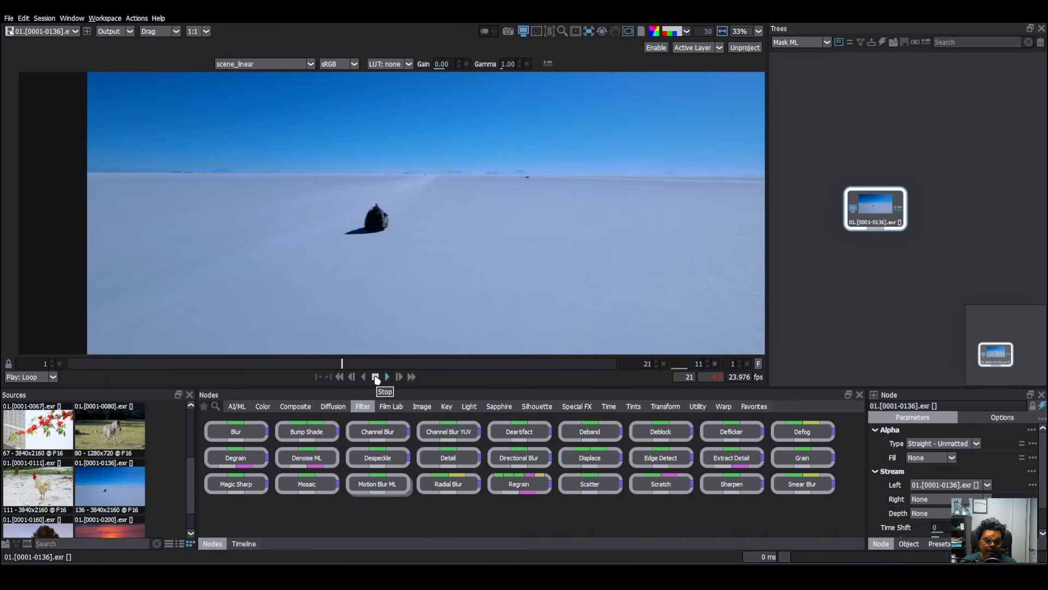
left_click(375, 377)
left_click_drag(899, 221, 899, 181)
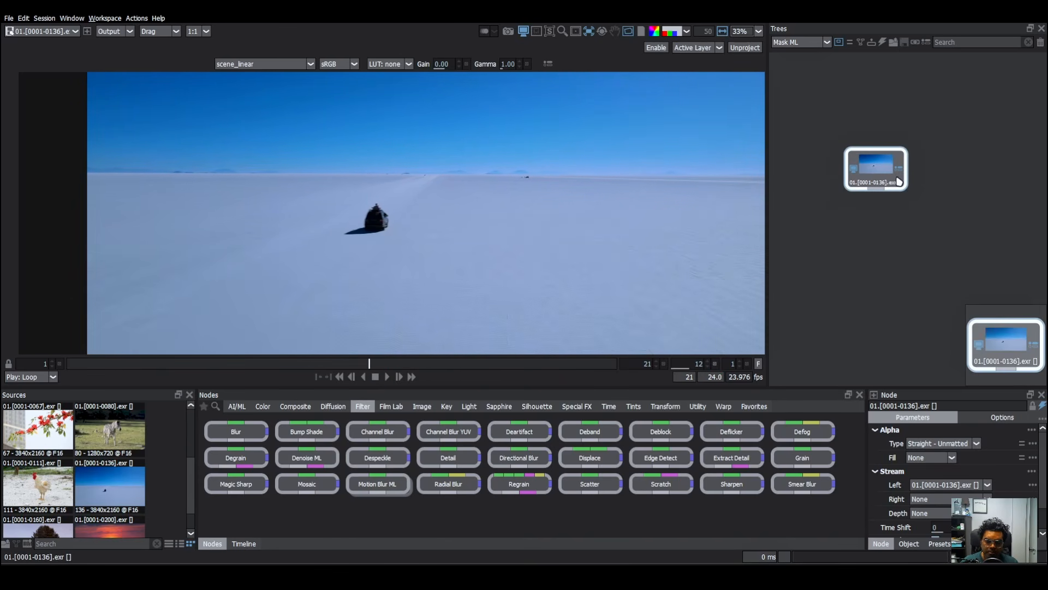
Add a Matte Assist ML node to the salt-flat clip and create a Mask ML node feeding it.
key("Tab")
type("mas")
key("BackSpace")
key("BackSpace")
type("at")
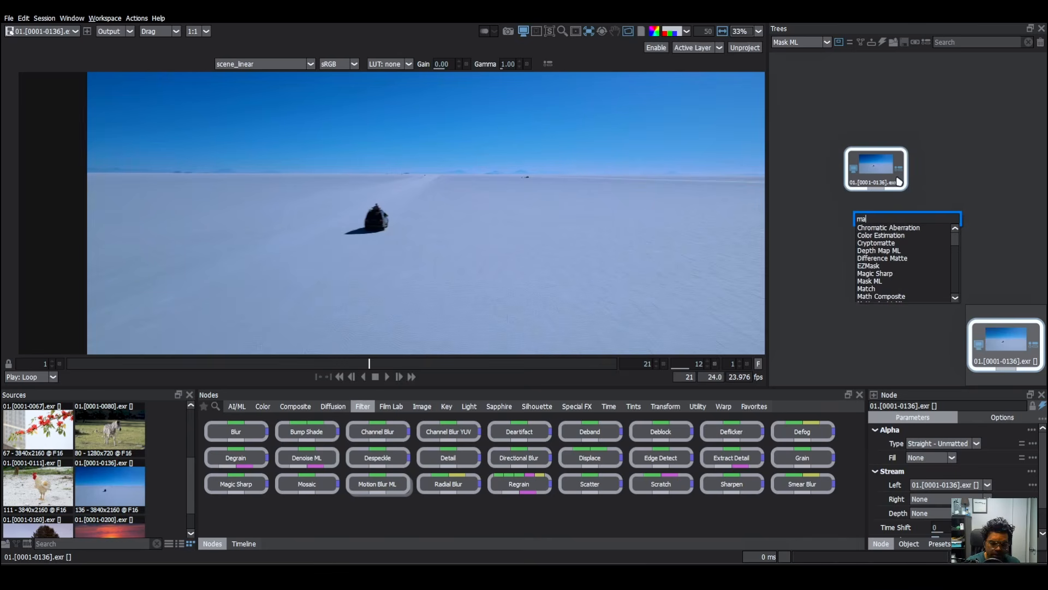
left_click(880, 273)
left_click(905, 432)
left_click(886, 253)
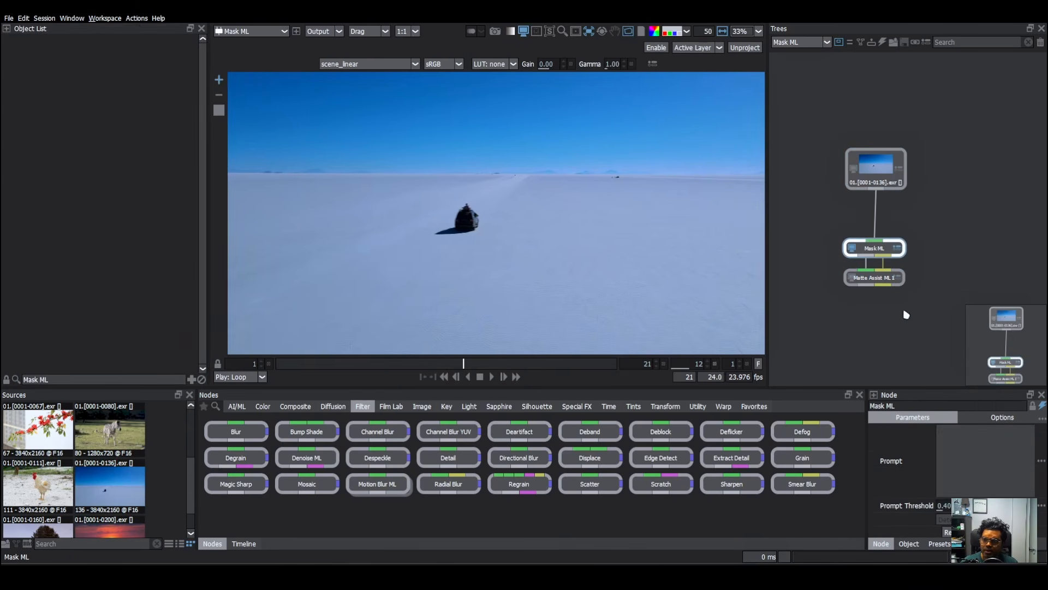
Detect the van and its shadow with a Mask ML text prompt, and play the propagated matte through Matte Assist ML.
left_click(964, 454)
type("Van and s")
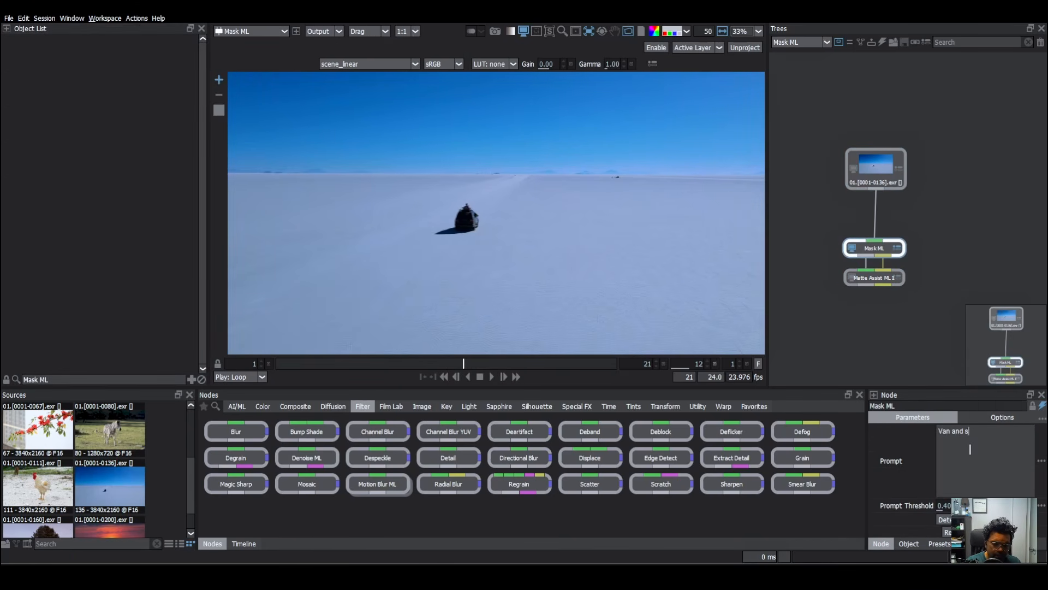
type("w")
left_click(945, 519)
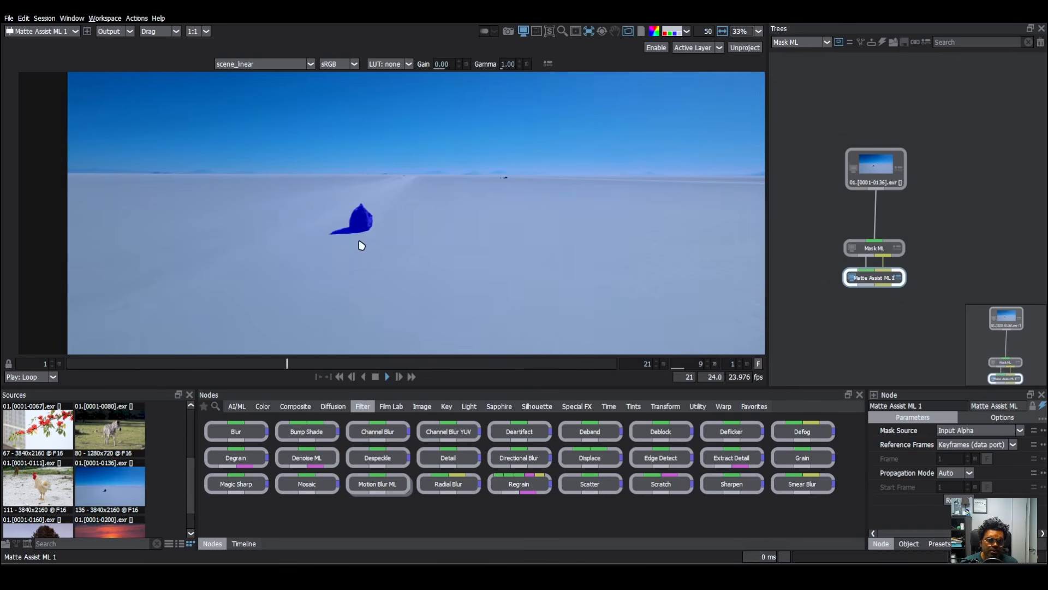
left_click(376, 377)
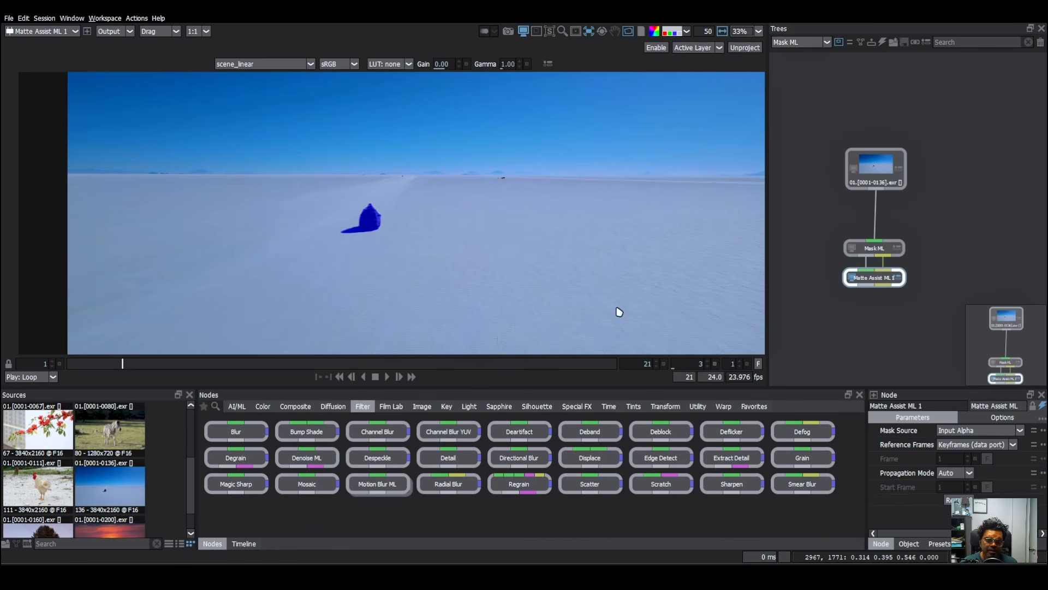
Replace the van's node setup with the 01.[0001-0160].exr tree clip.
key("ctrl+a")
key("Delete")
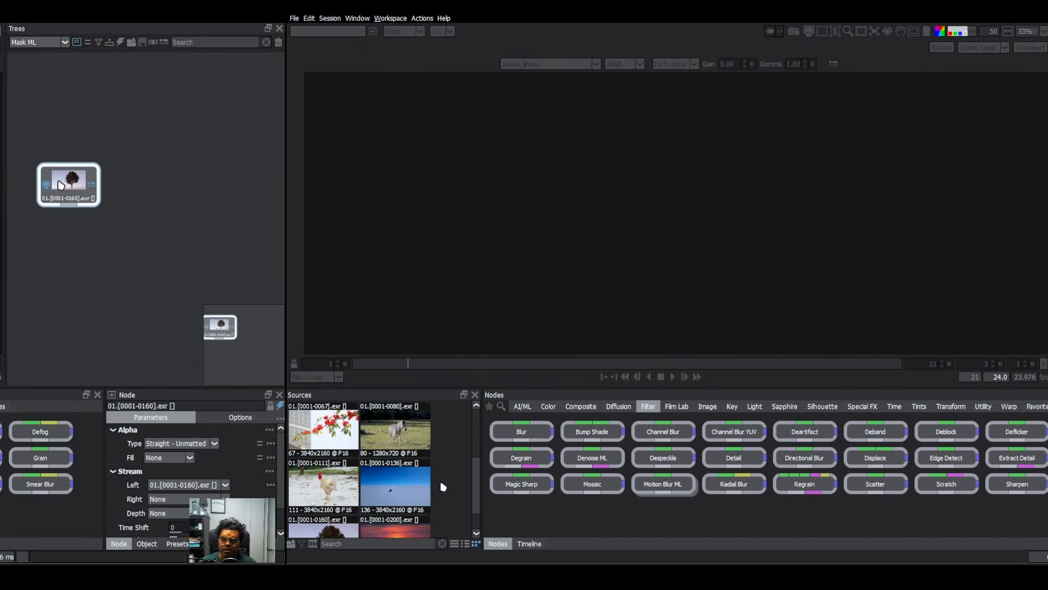
left_click_drag(61, 185, 99, 181)
Add a Matte Assist ML node to the tree clip and create a Mask ML node feeding it.
key("Tab")
type("matte")
key("Down")
key("Down")
key("Down")
key("Return")
left_click(1014, 430)
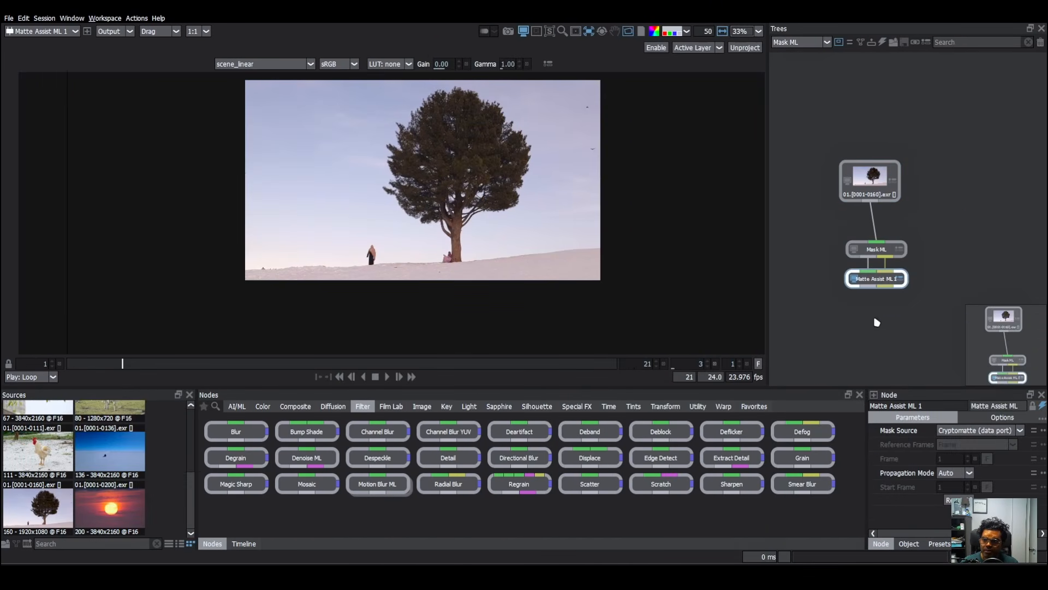
left_click_drag(879, 194, 884, 186)
Detect the tree in the Mask ML node on frame 3 with the prompt "Tree".
double_click(877, 249)
left_click(967, 433)
type("Tree")
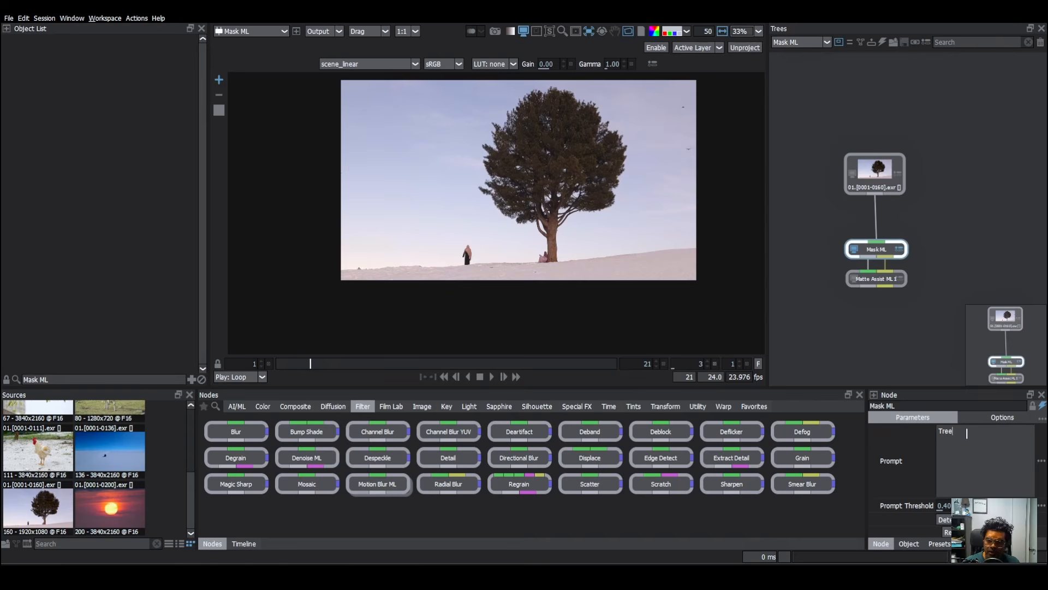
left_click(945, 519)
Inspect the tree's mask up close and play the clip through the Matte Assist ML node.
scroll(558, 208, "up", 3)
left_click_drag(606, 211, 583, 239)
key("a")
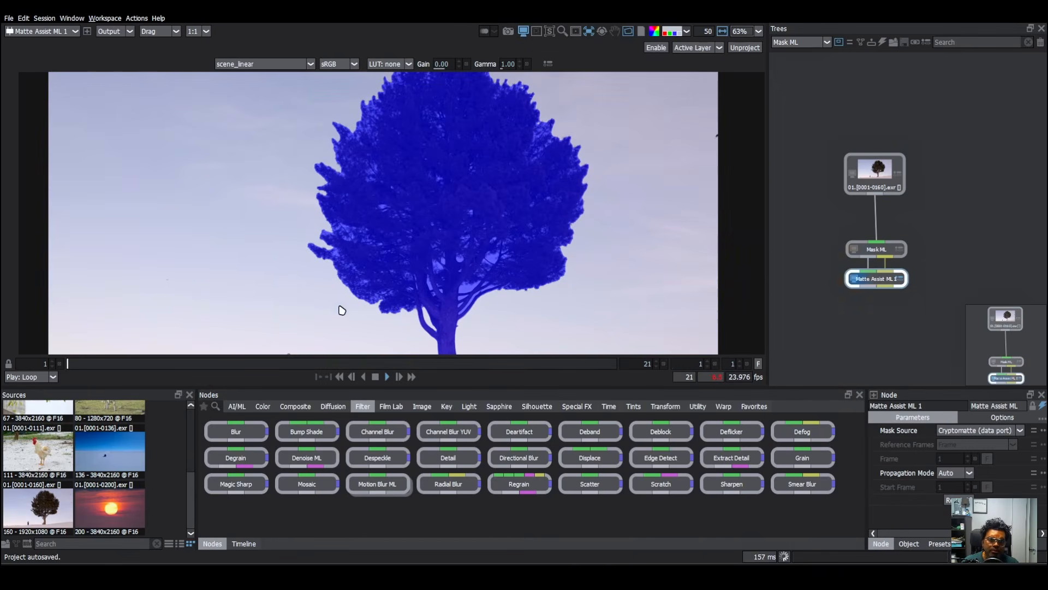
scroll(346, 287, "up", 3)
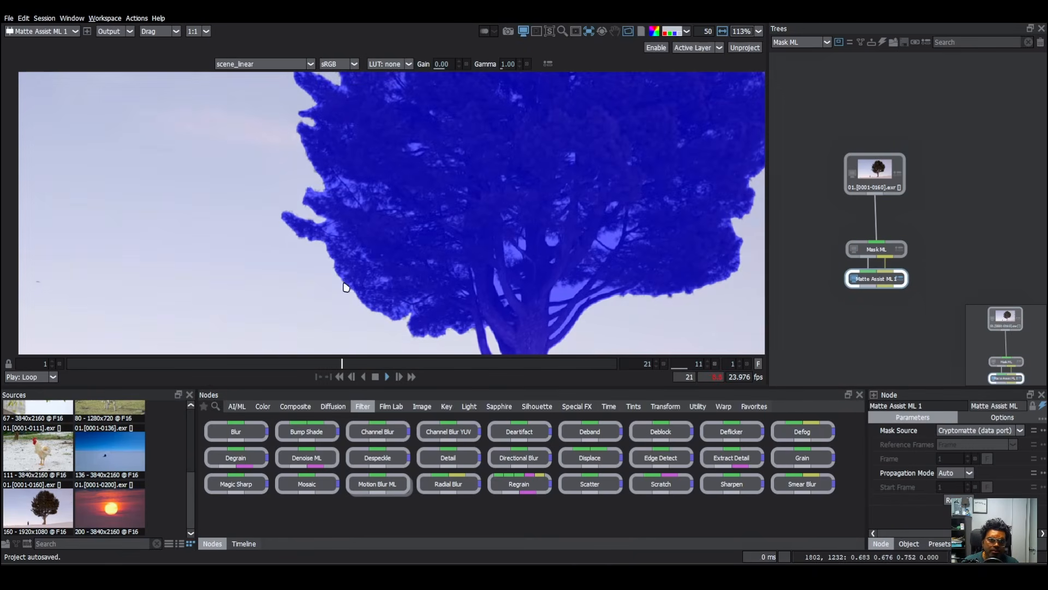
Add a Matte Refine ML node after the tree's Matte Assist ML node.
key("Down")
key("Down")
key("Down")
key("Down")
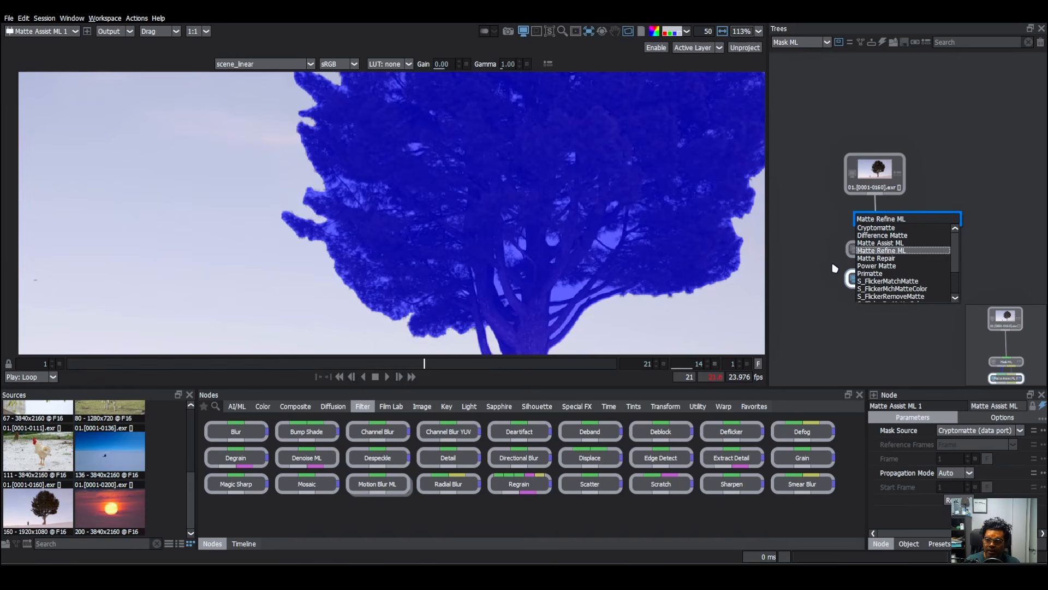
key("Return")
Inspect the tree's refined leaf edges on frame 14, switching between overlay, original and alpha views.
key("a")
scroll(355, 265, "up", 2)
key("a")
scroll(415, 306, "down", 6)
key("a")
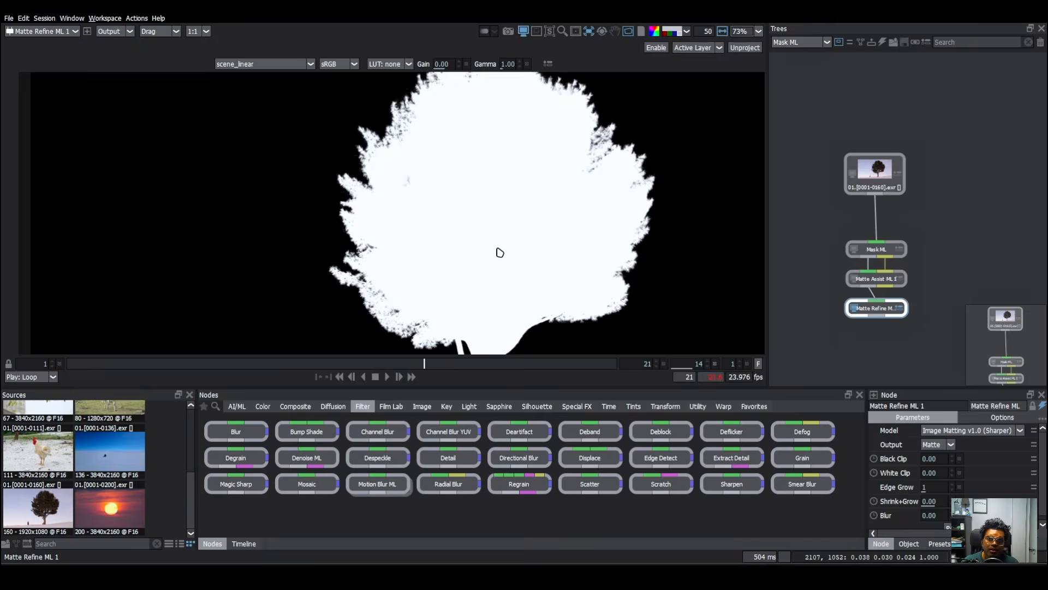
key("a")
key("a")
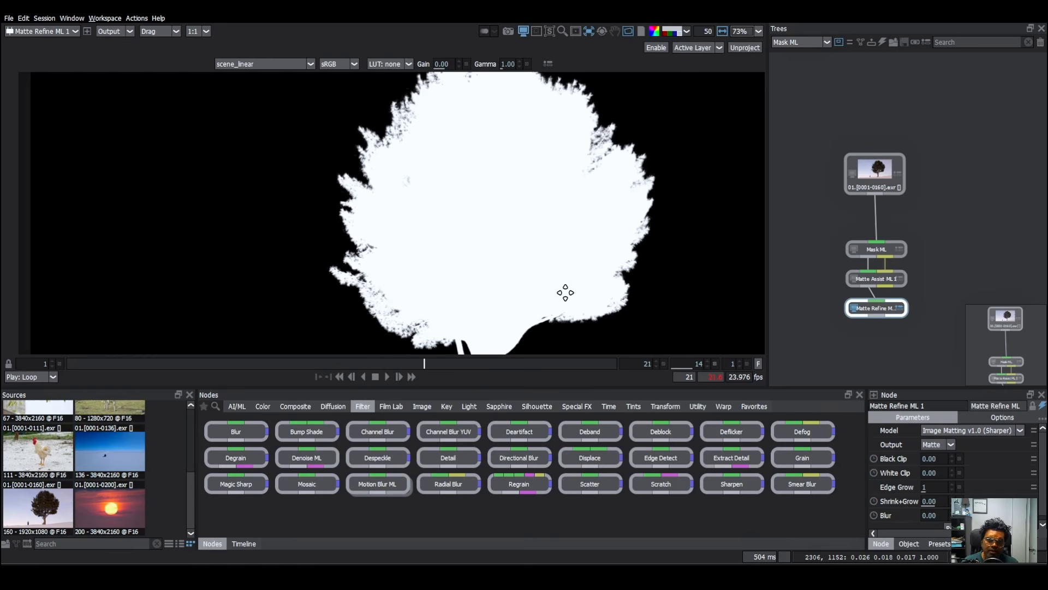
Play the tree's refined alpha matte and compare it with the original image on frame 5.
left_click_drag(566, 293, 558, 241)
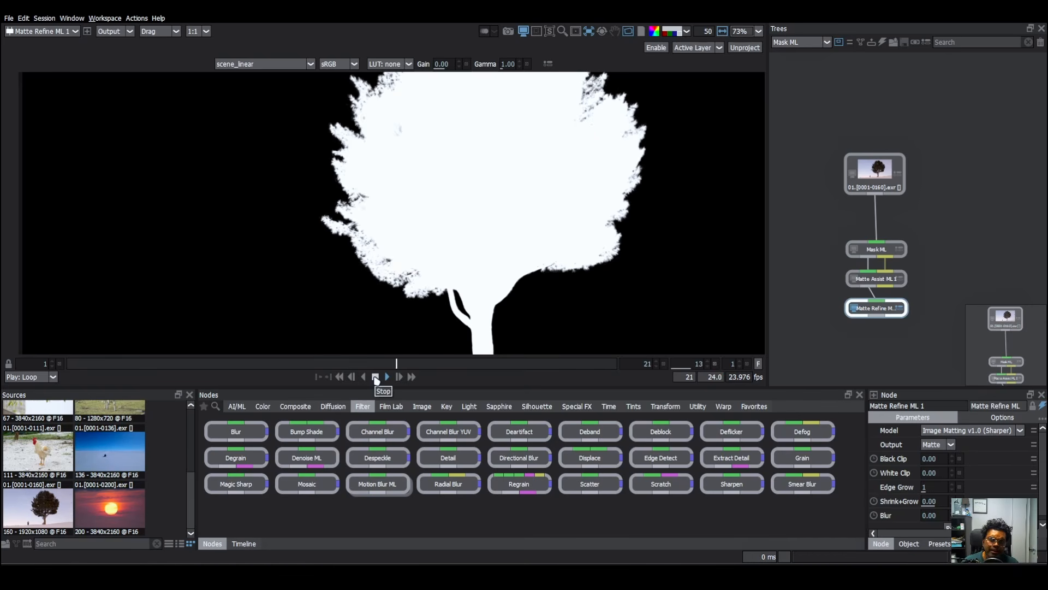
scroll(454, 264, "up", 1)
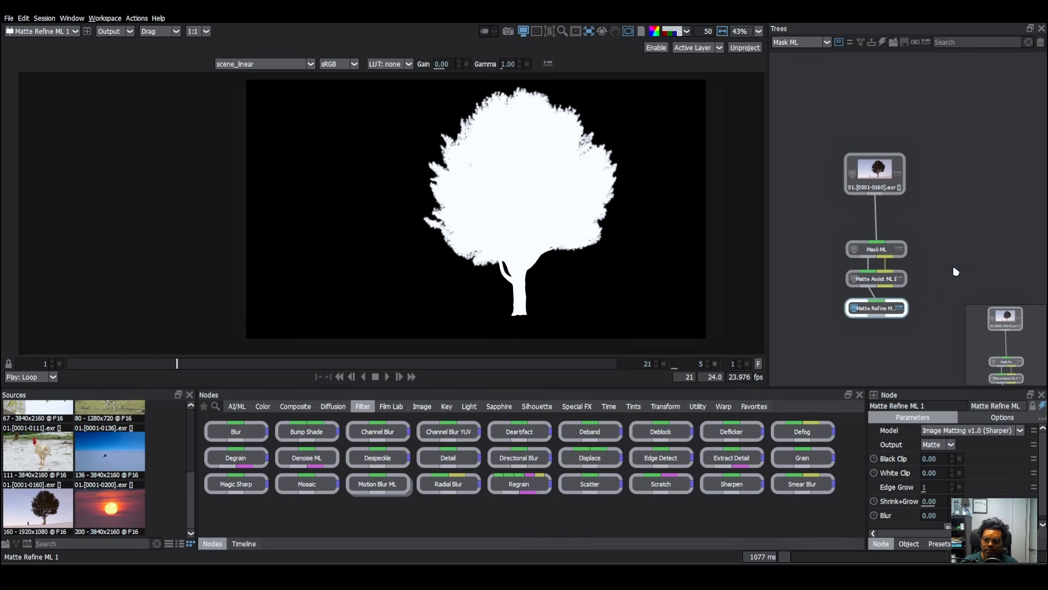
left_click(876, 249)
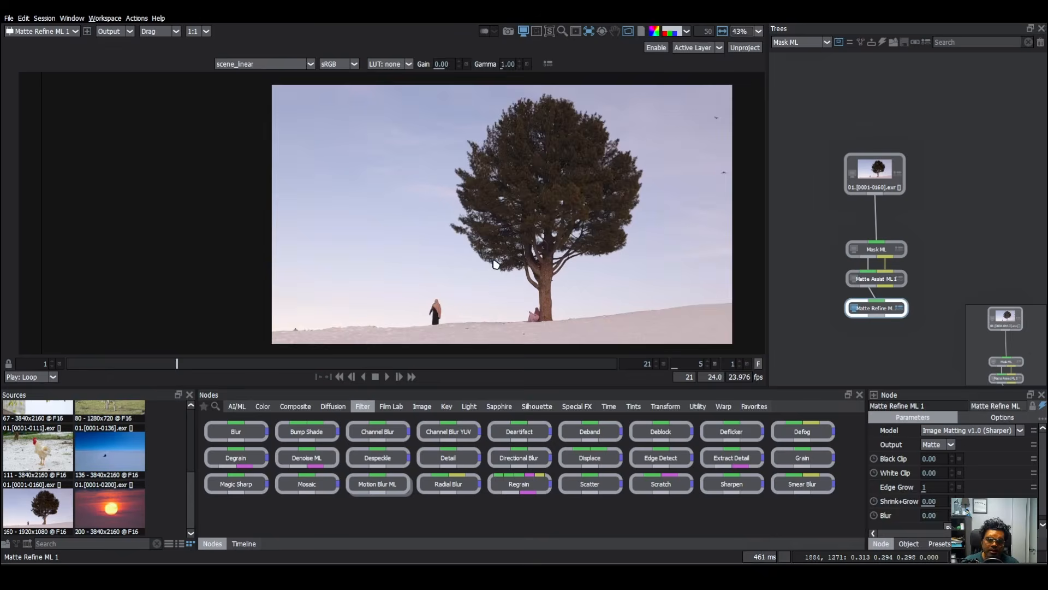
scroll(521, 291, "up", 2)
key("a")
scroll(521, 292, "down", 2)
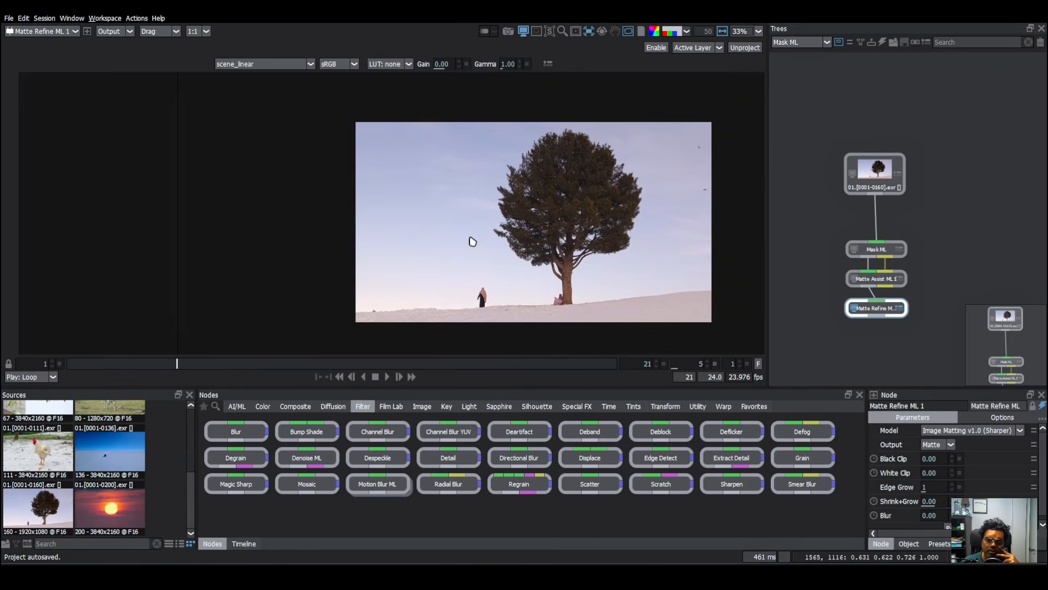
Replace the tree's node setup with the 01.[0001-0200].exr sun clip and add a Matte Assist ML node to it.
key("ctrl+a")
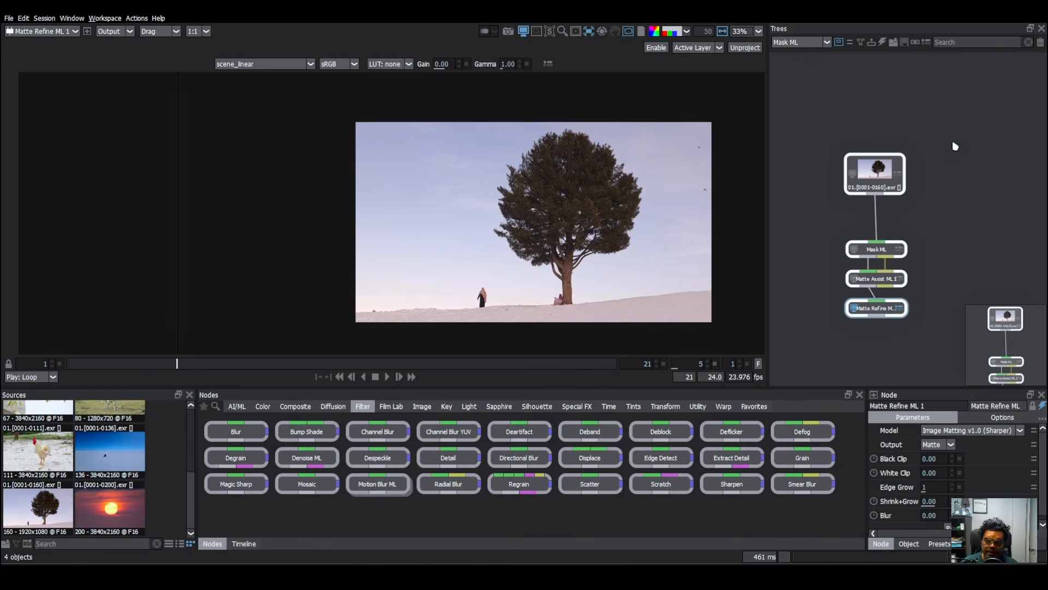
key("Delete")
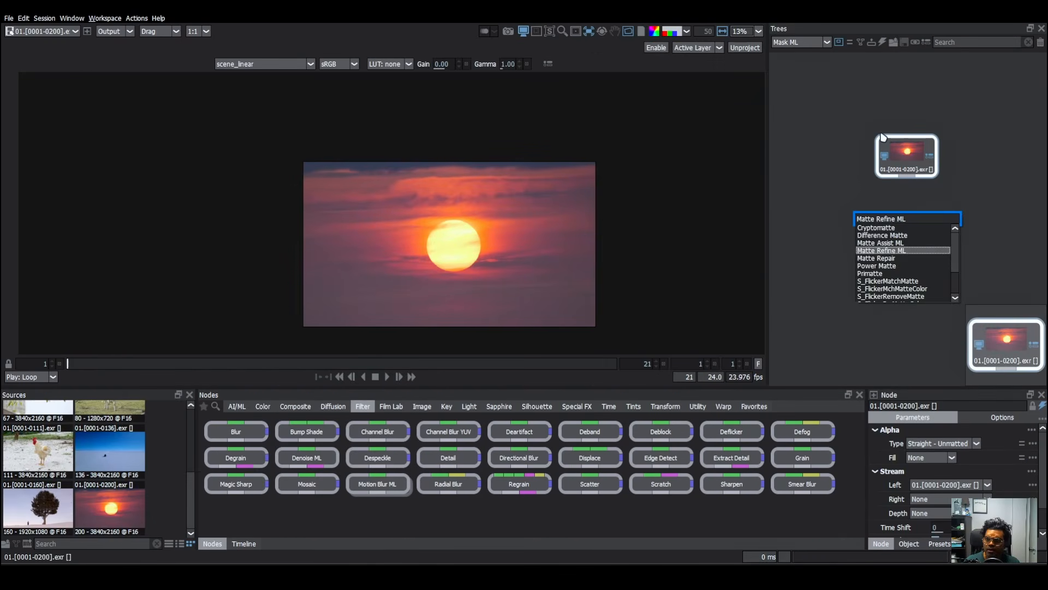
key("Up")
key("Return")
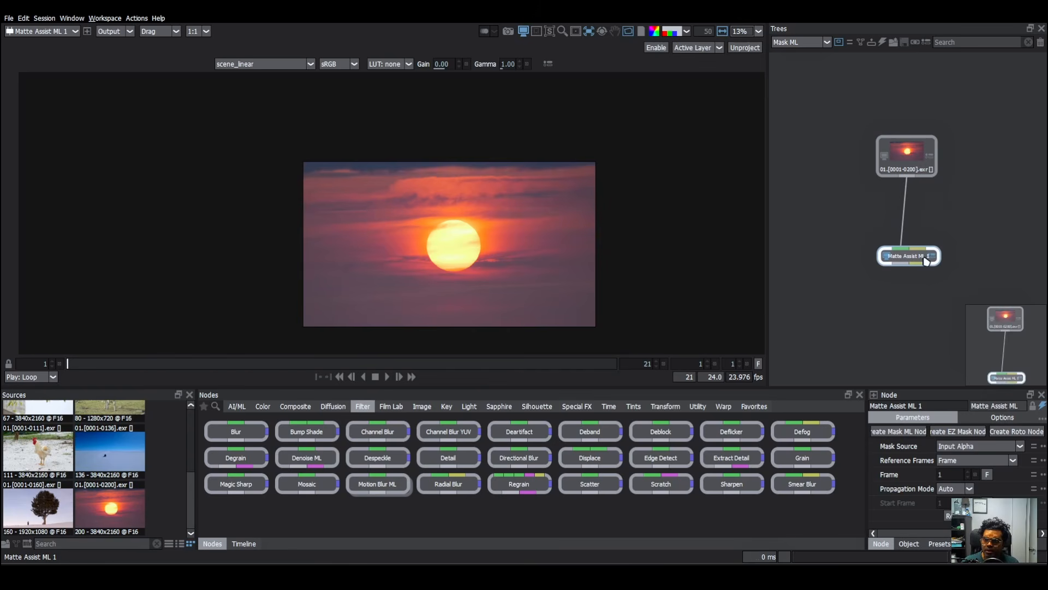
Set the prompt of the sun clip's Mask ML node to "Yellow circle".
left_click(969, 427)
type("Yello")
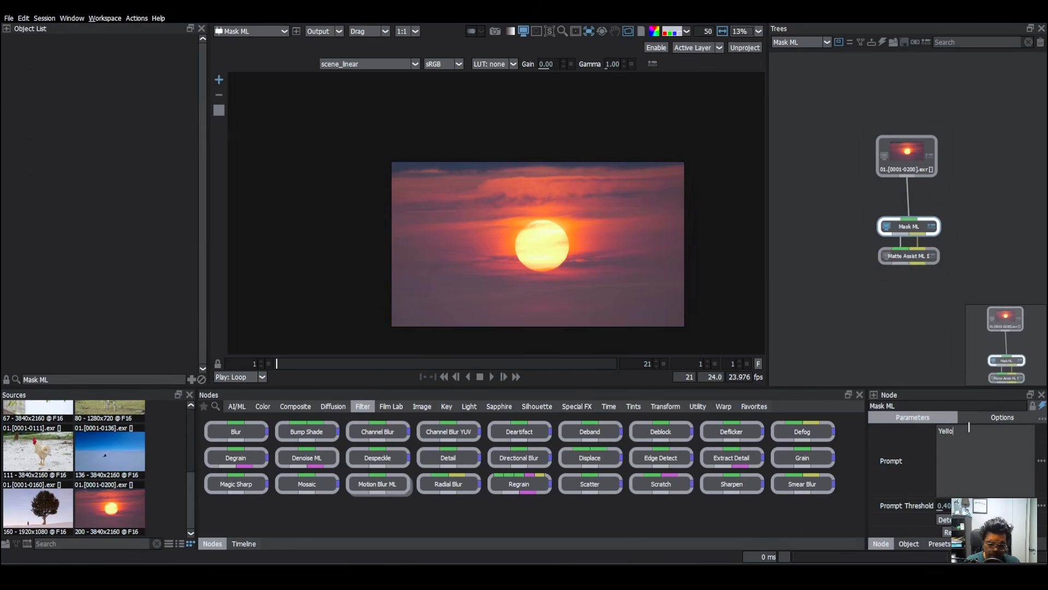
type("w circle")
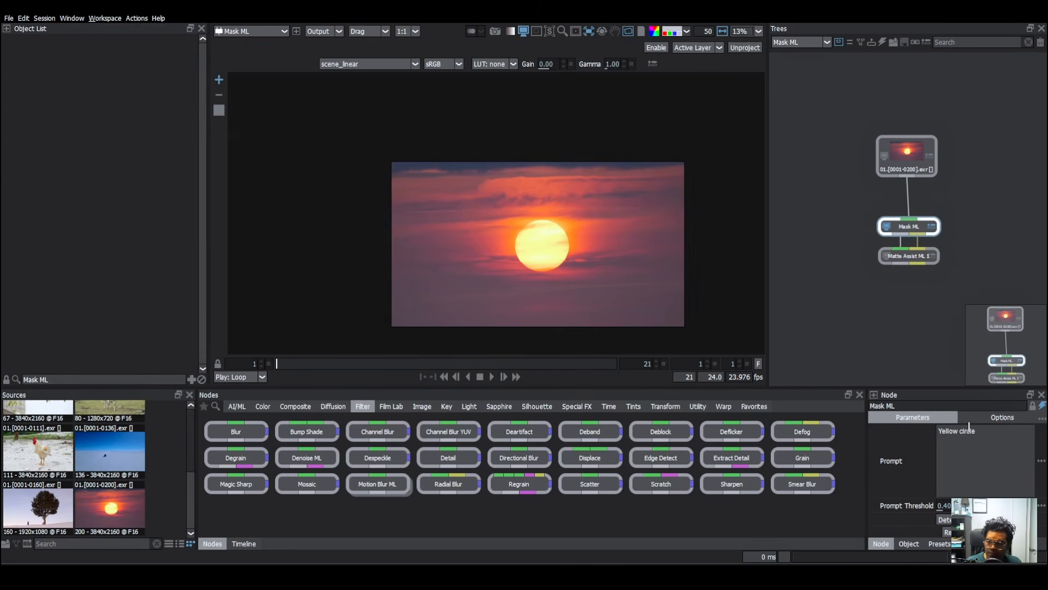